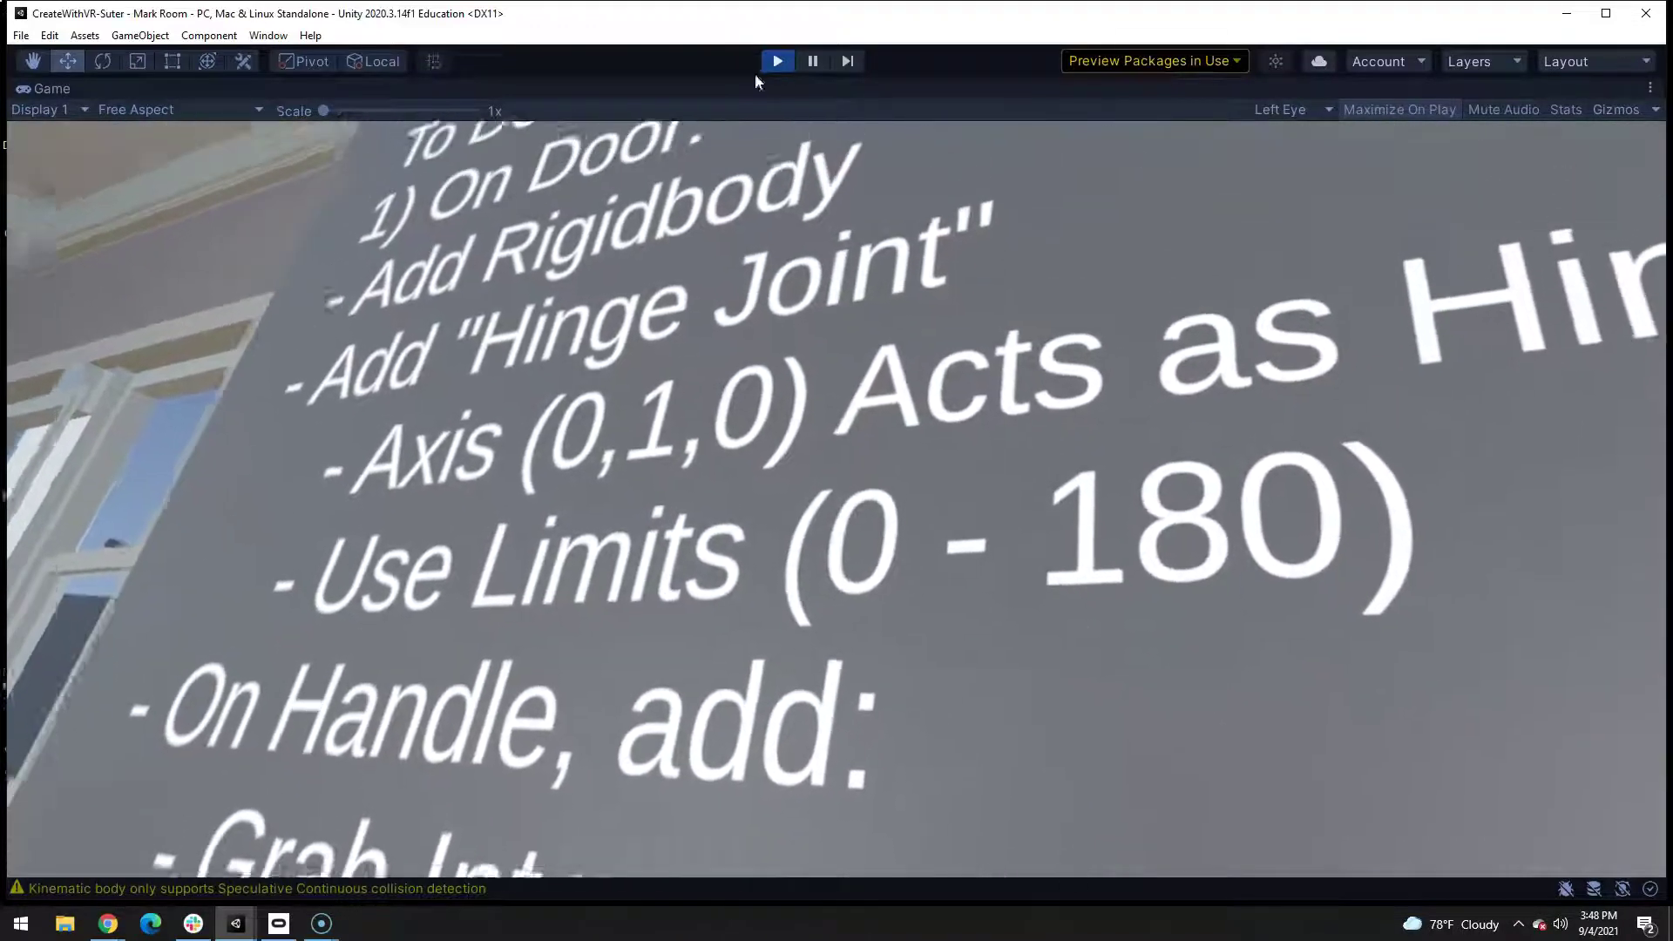
Step: Exit Play mode and orbit the Scene view to read the to-do sign above the cabinet
click(778, 60)
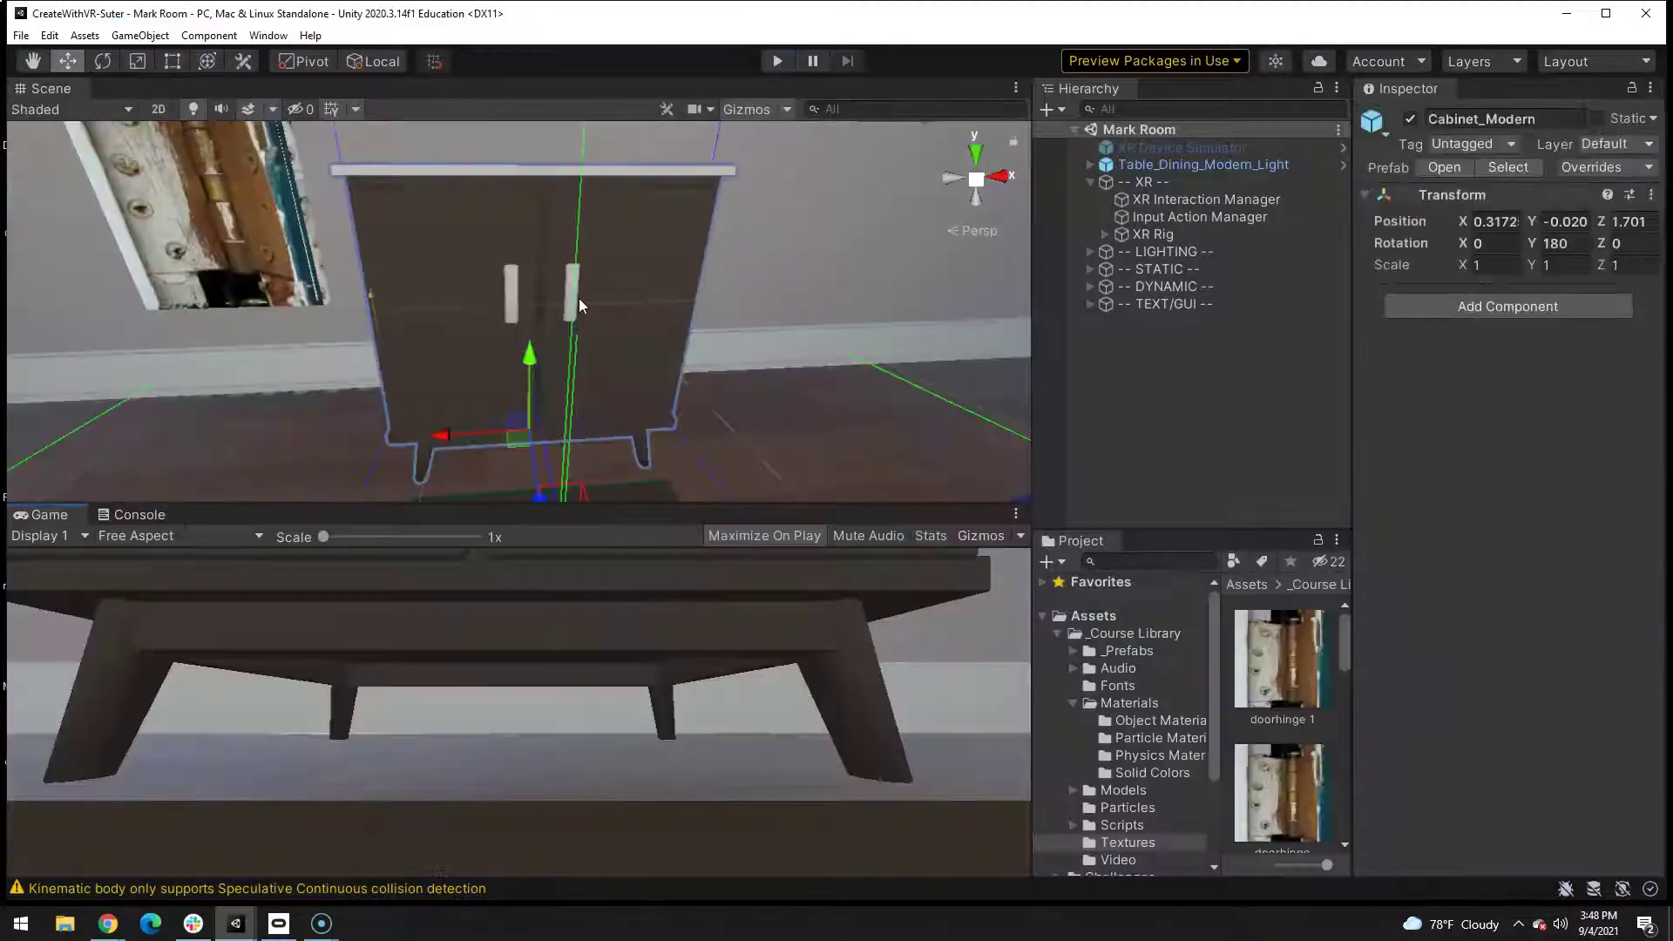
right_drag(581, 298, 514, 294)
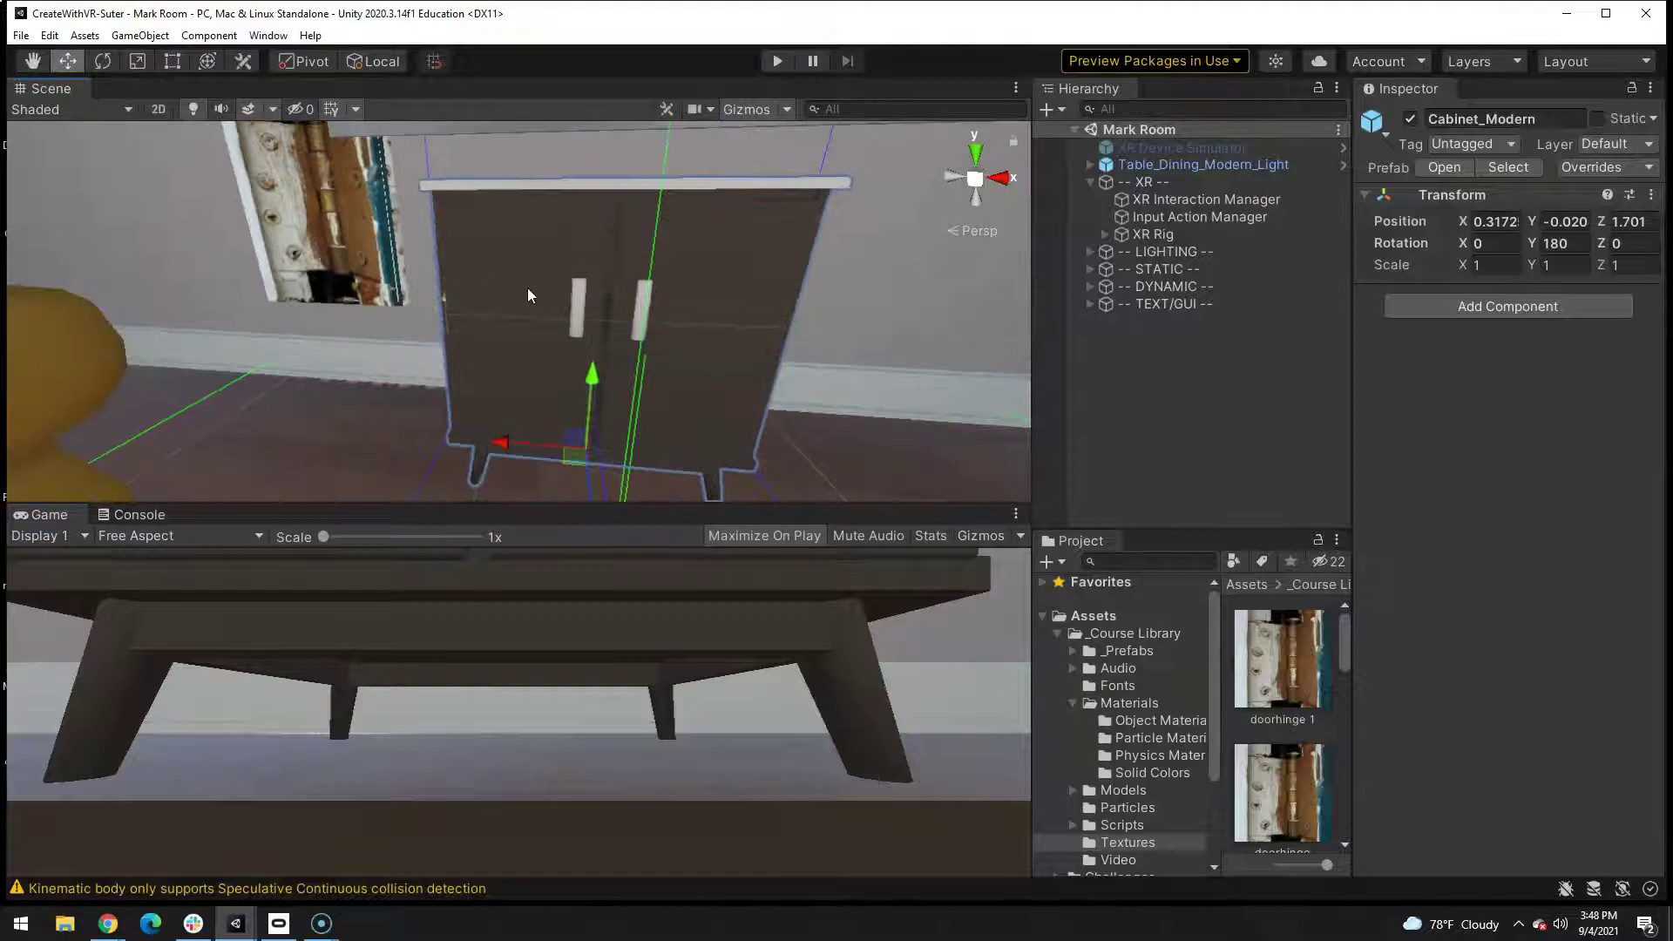
right_drag(698, 262, 598, 283)
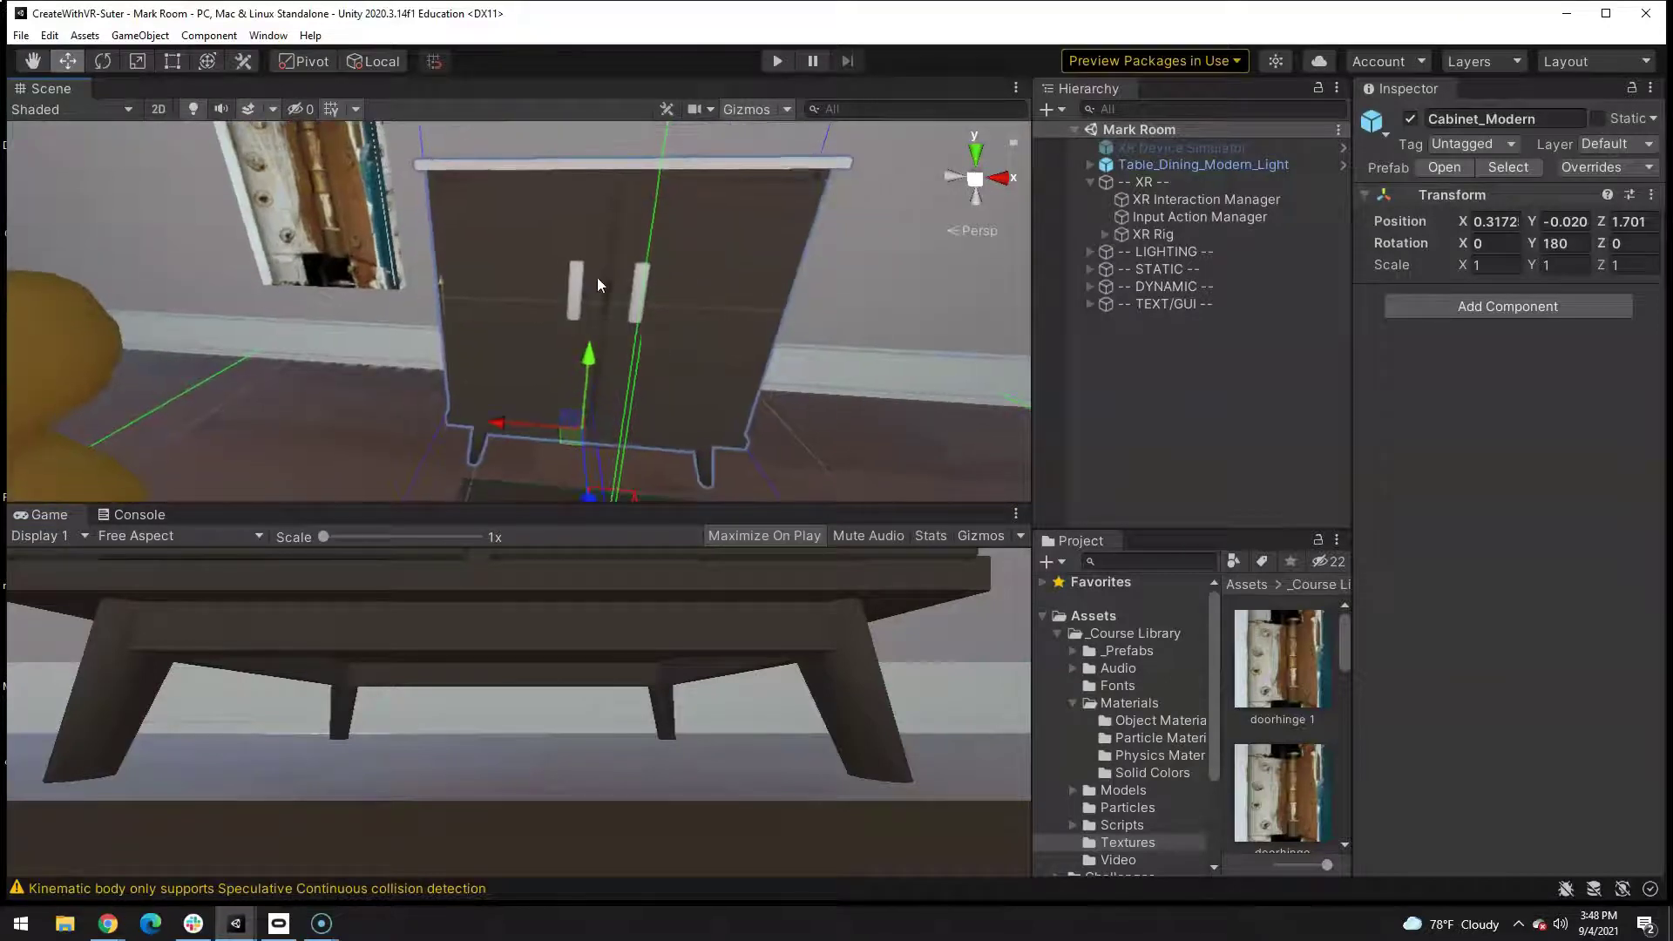
right_drag(663, 374, 656, 304)
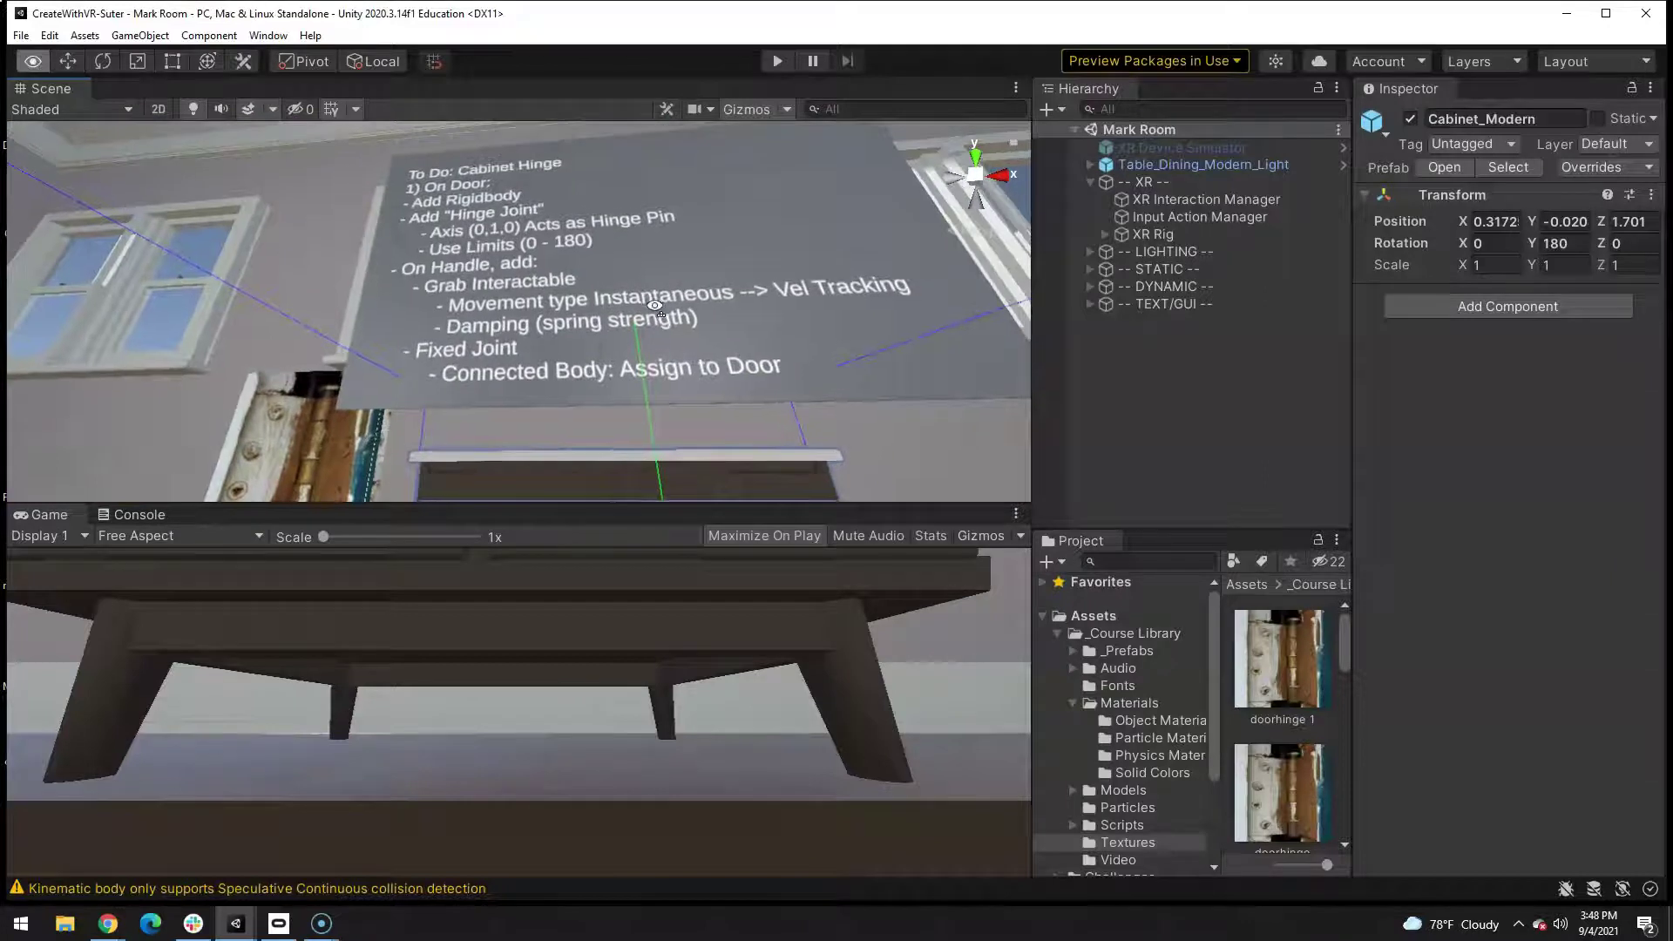
mouse_move(656, 305)
right_down()
mouse_move(735, 445)
mouse_move(729, 373)
right_up()
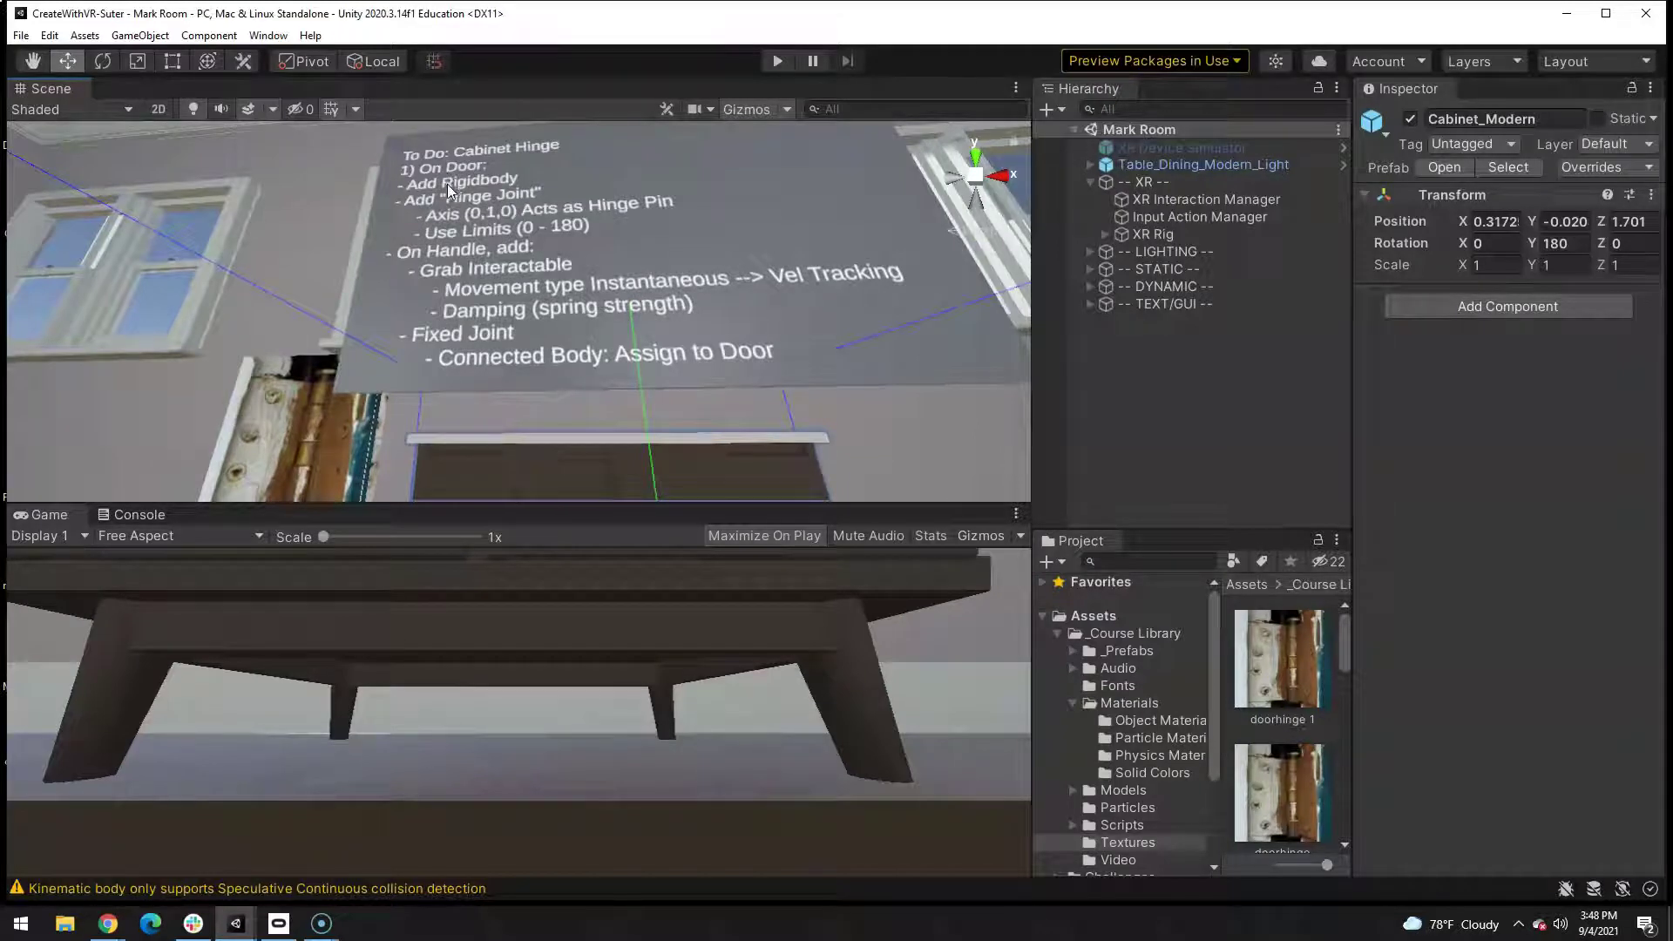
right_drag(797, 321, 787, 496)
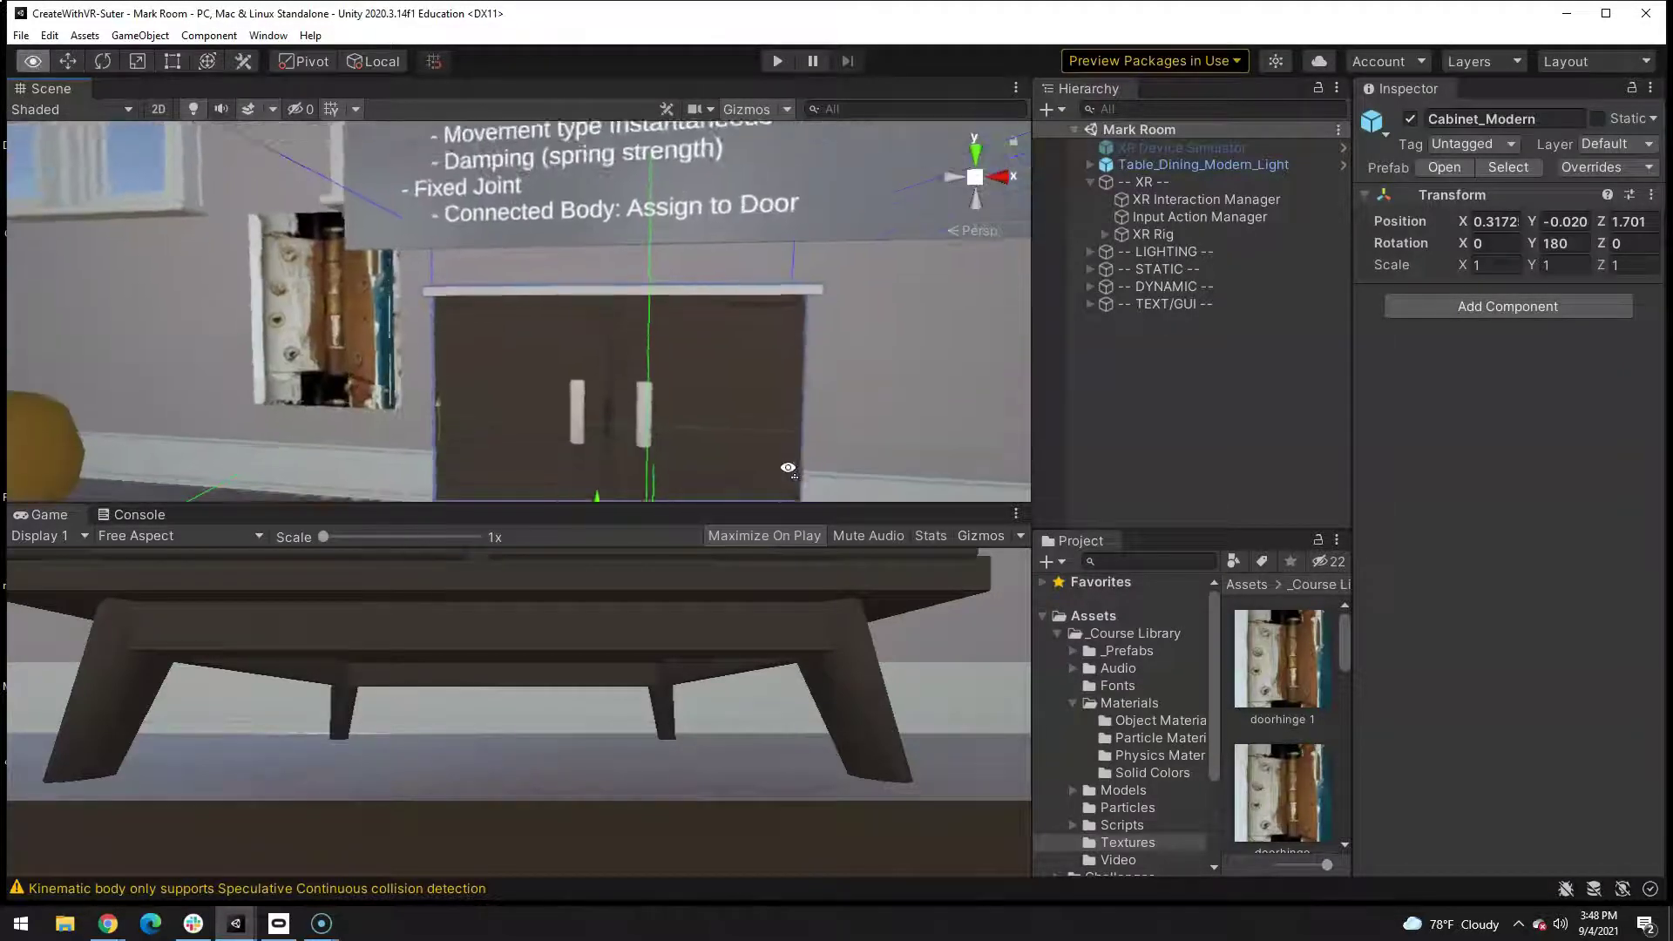
Step: Select Cabinet_Door_Right and add a Rigidbody and a Hinge Joint component to it
click(717, 361)
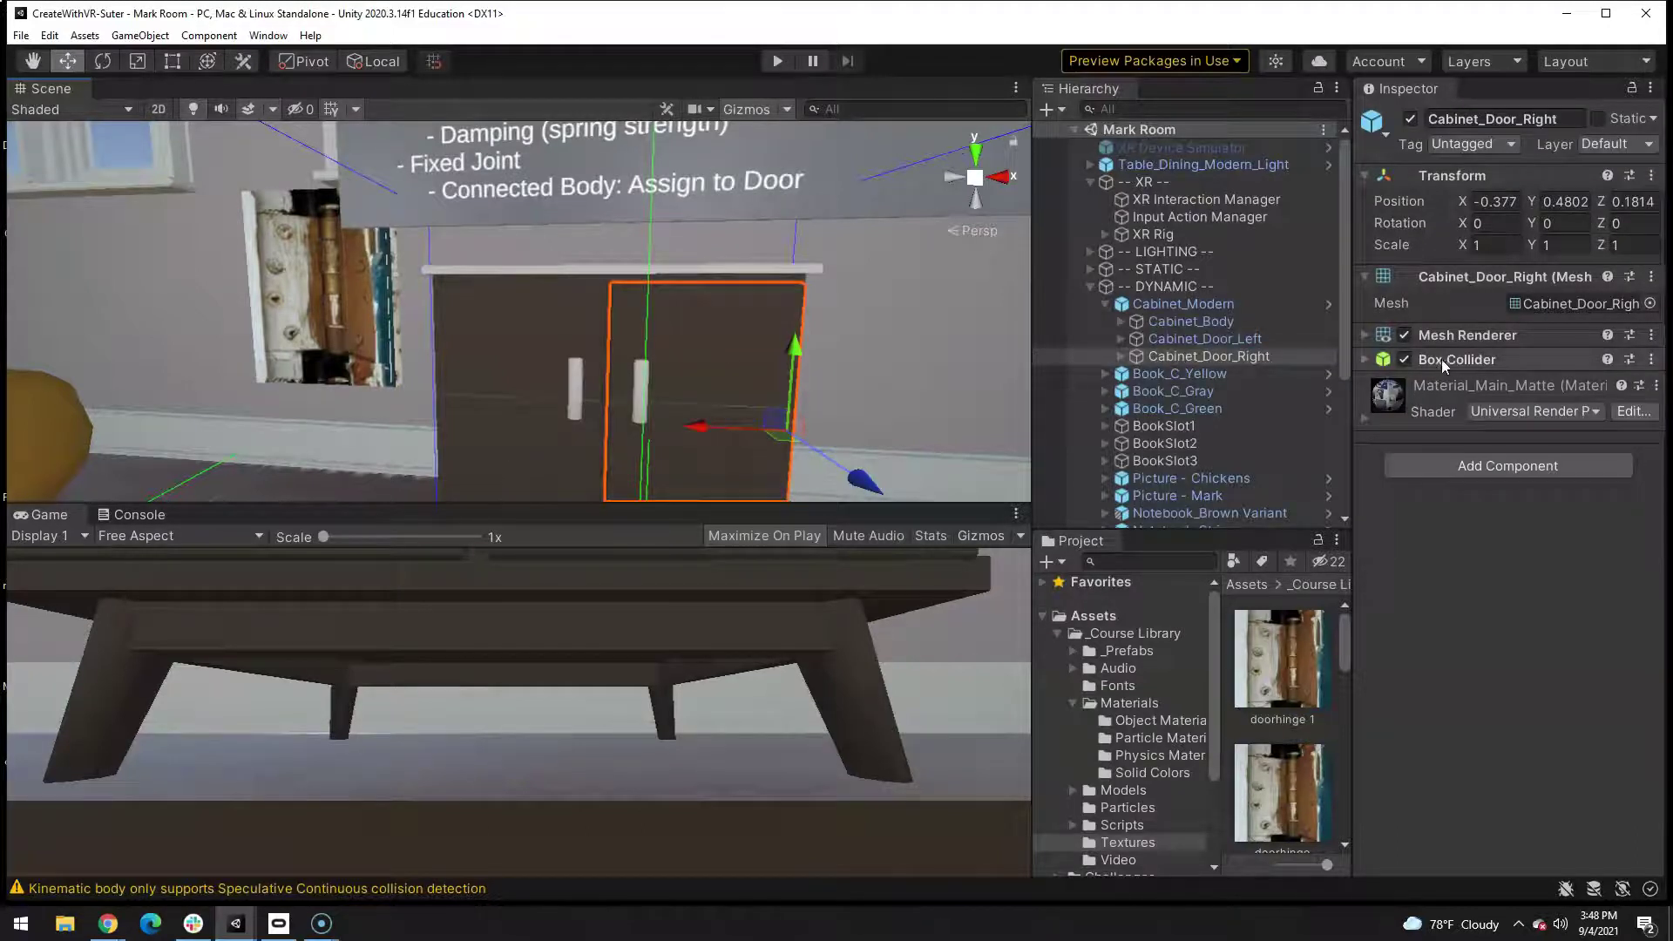
mouse_move(605, 348)
right_down()
mouse_move(590, 180)
mouse_move(595, 366)
right_up()
click(1507, 465)
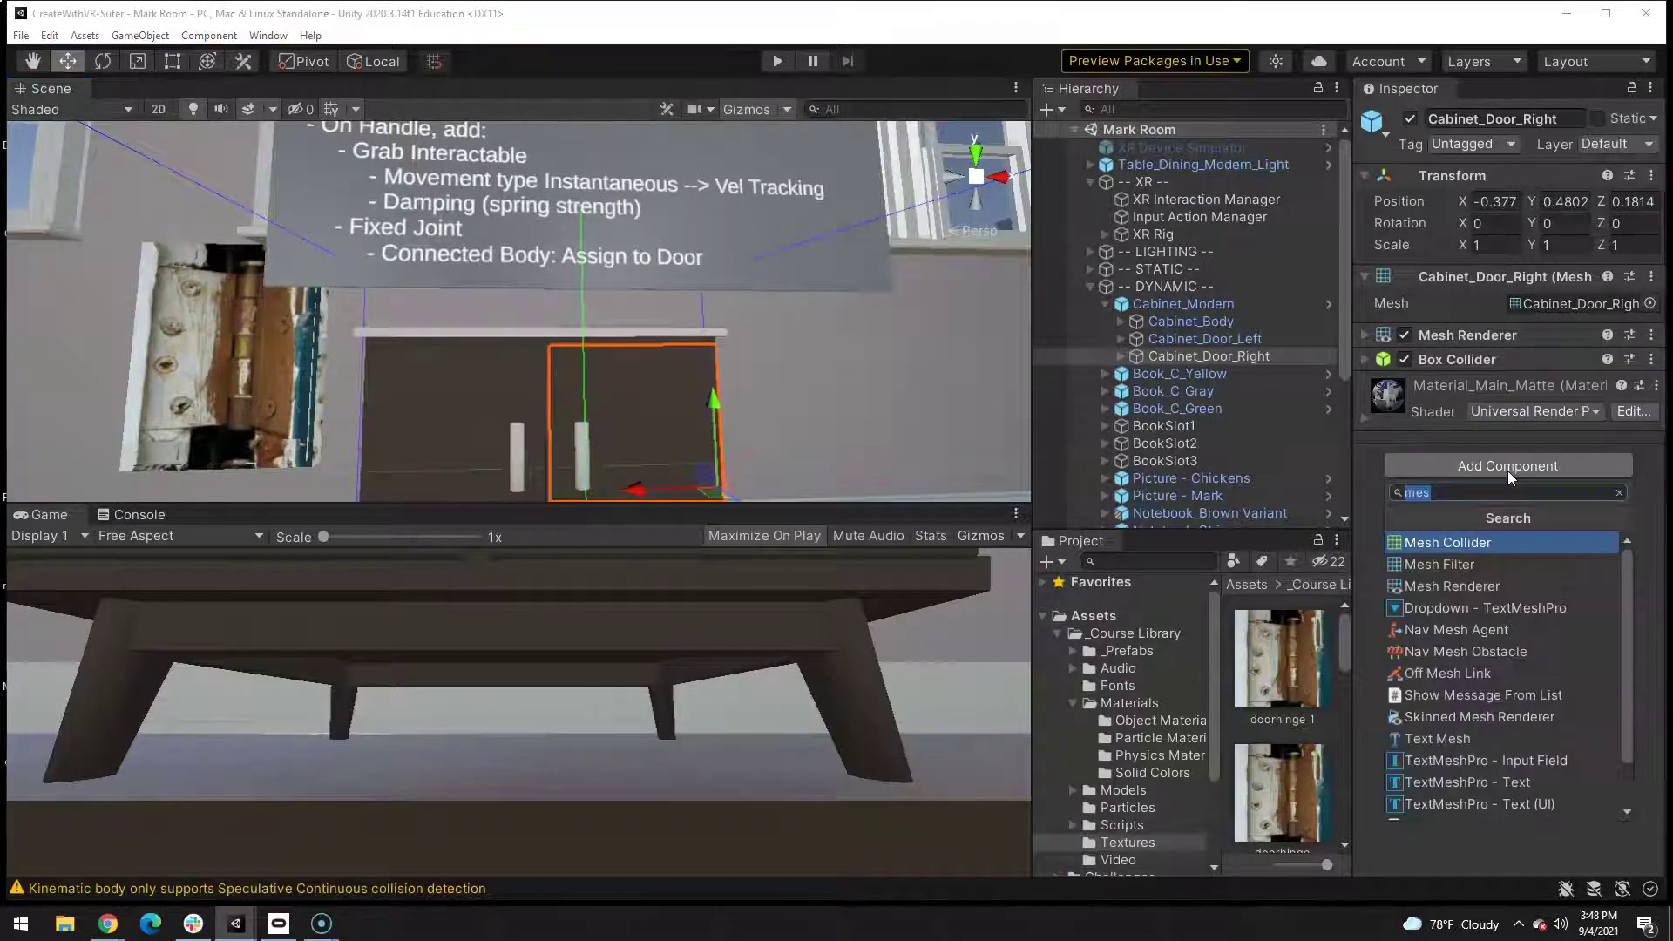
text(rigi)
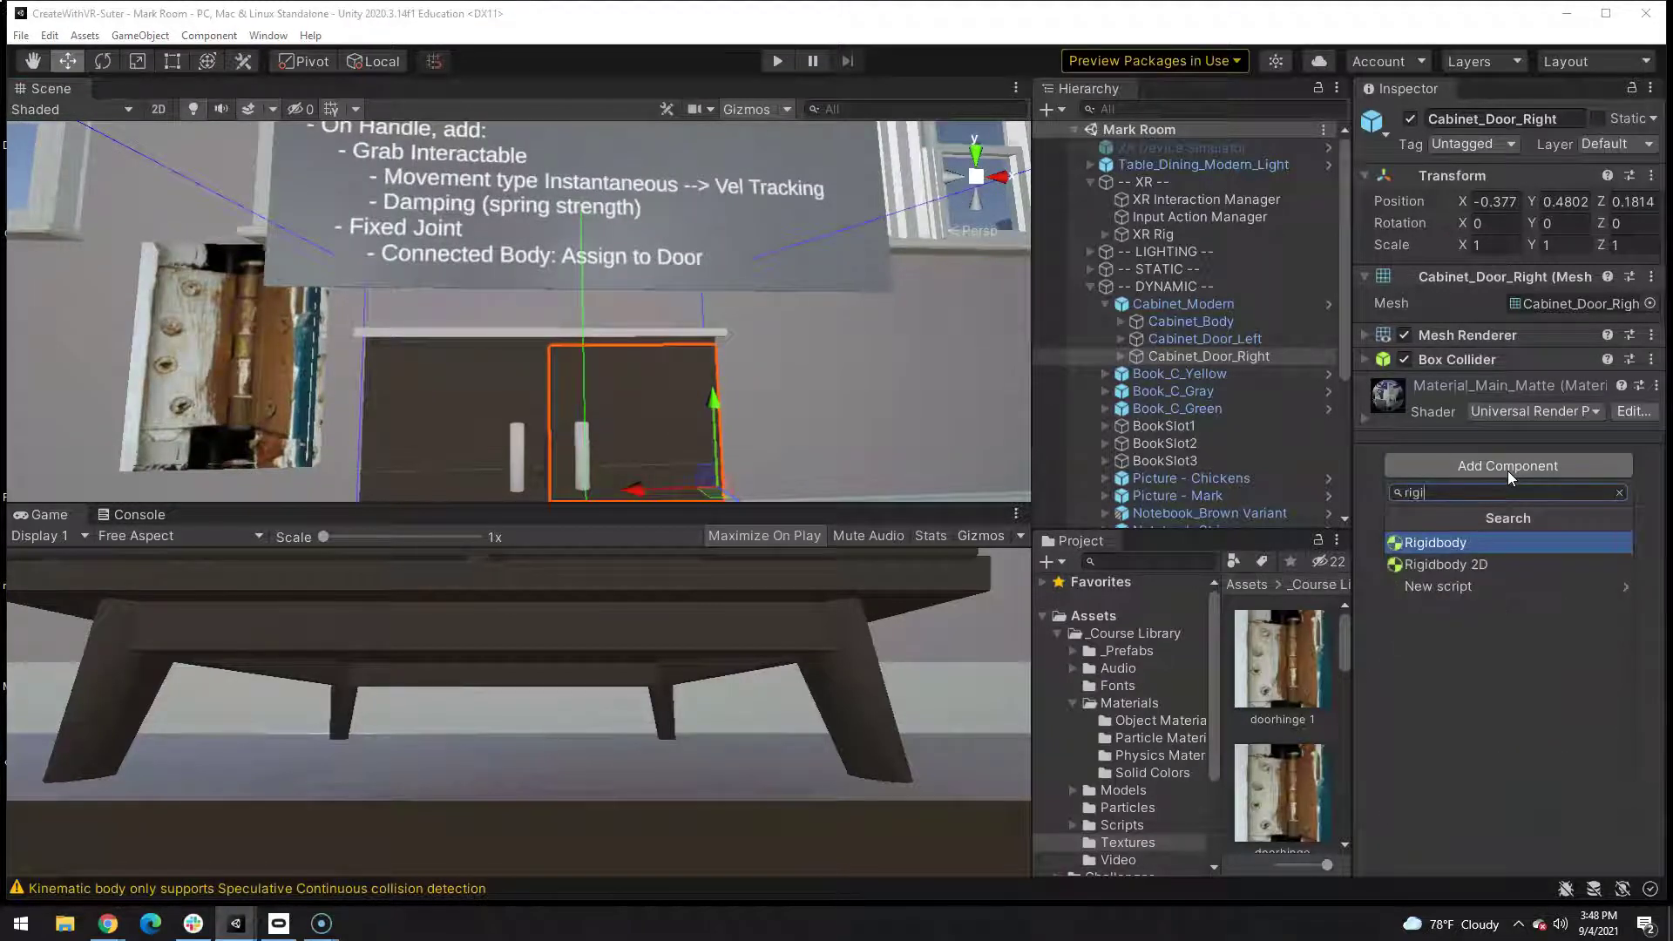
key(Return)
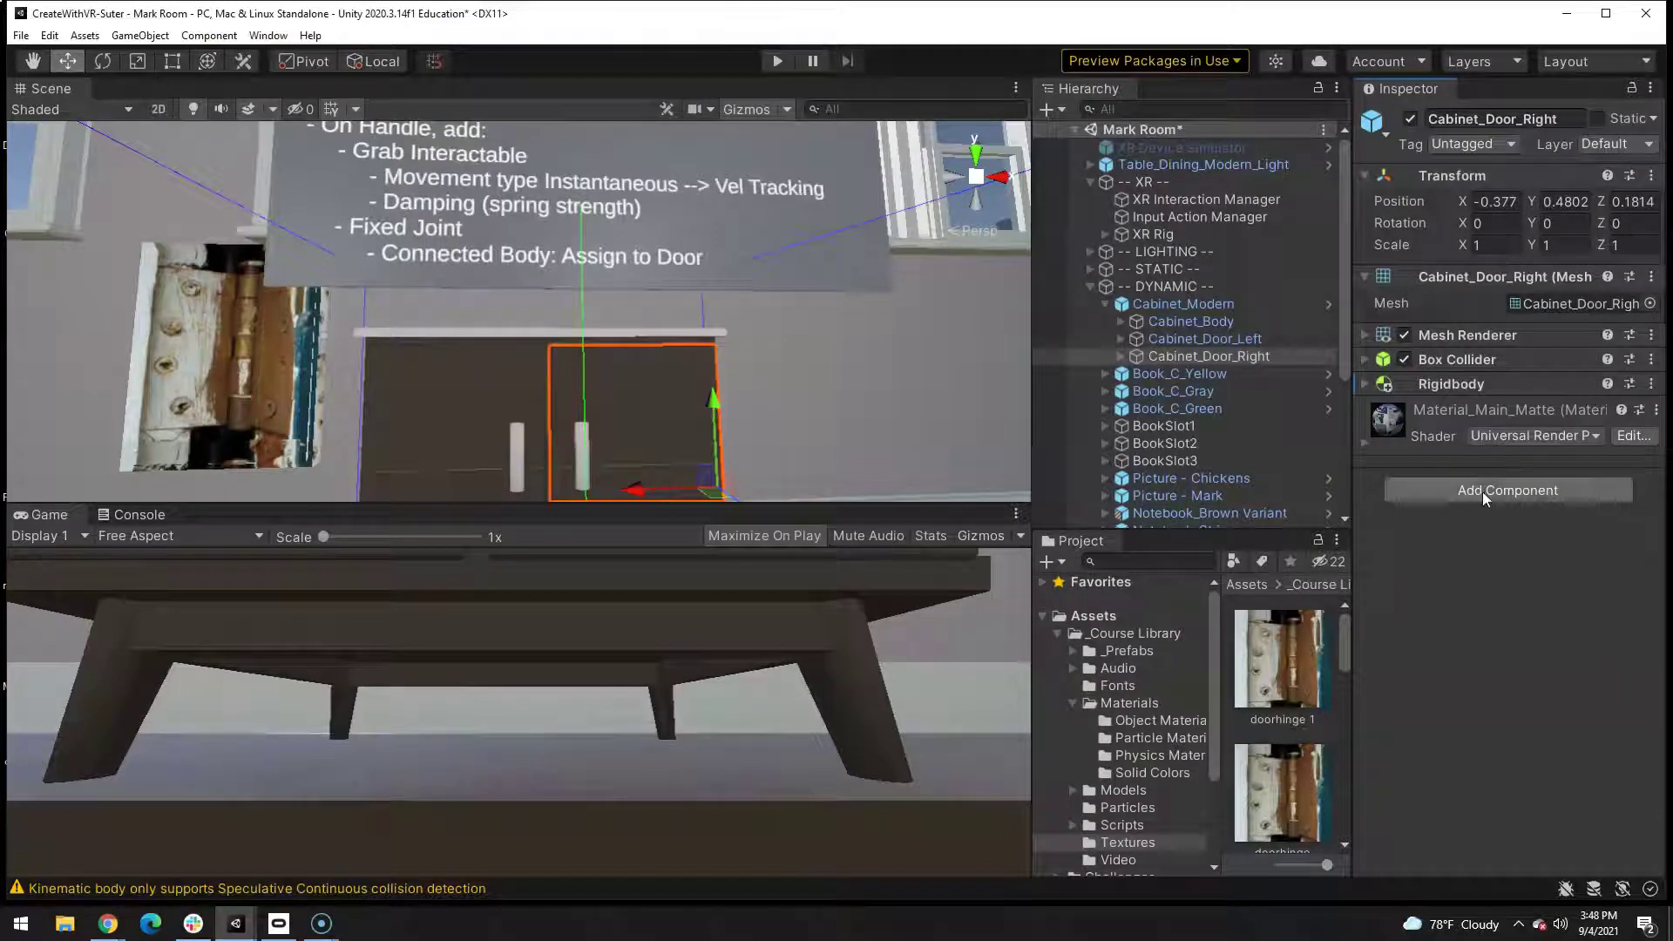
click(1472, 490)
text(hinge)
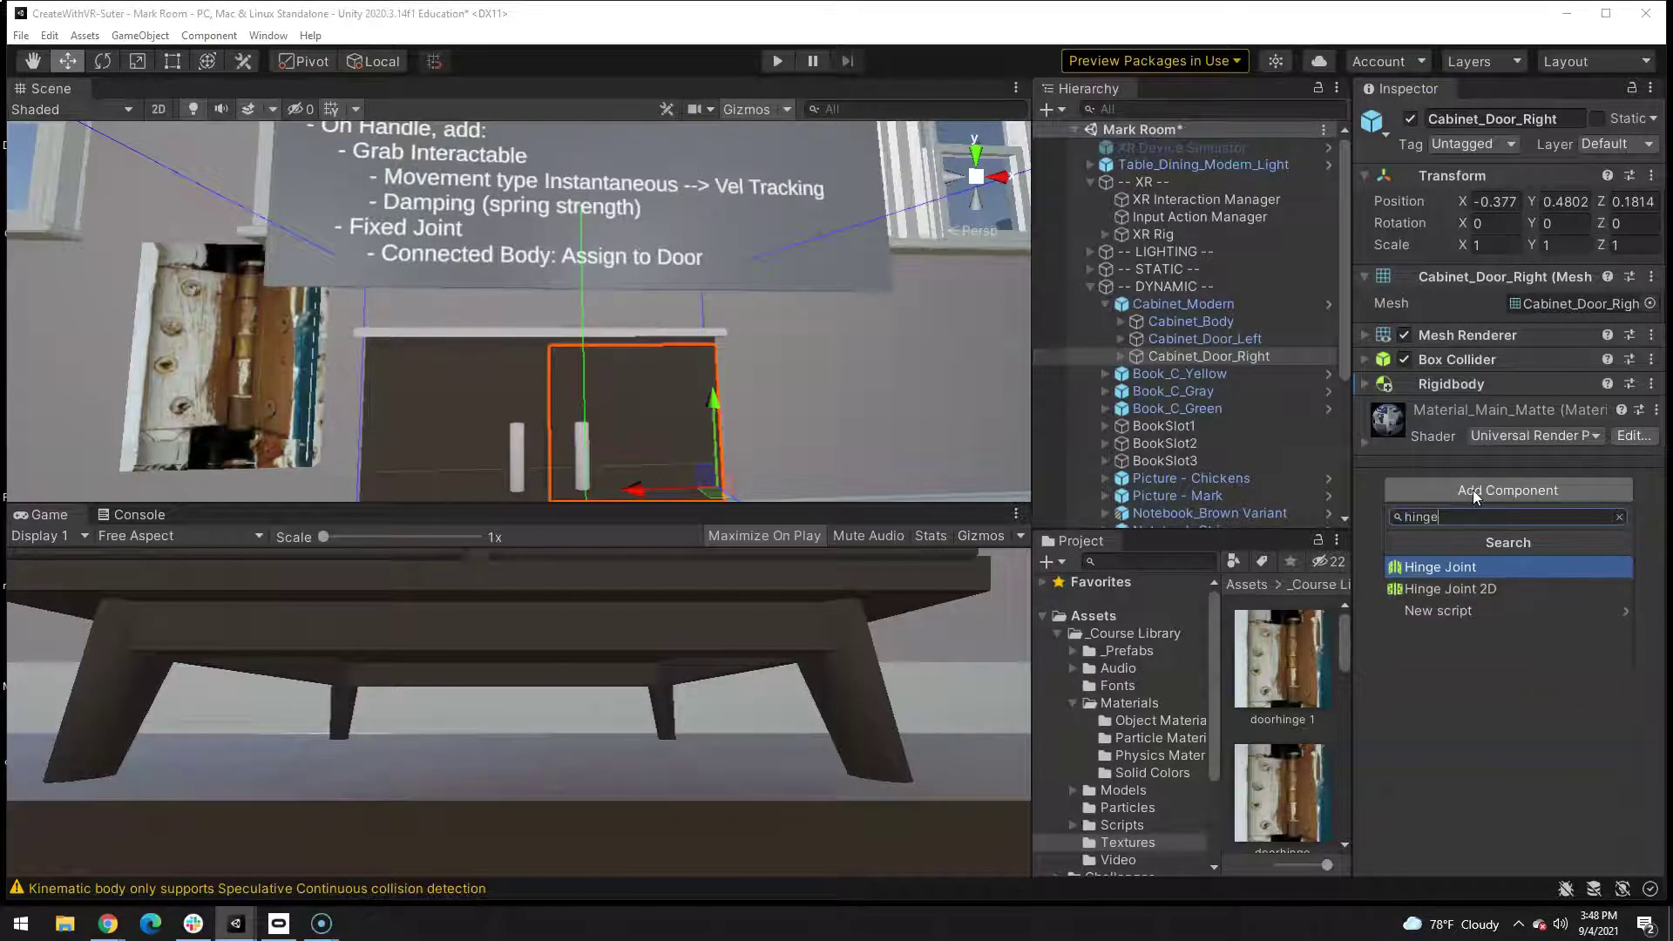
key(Return)
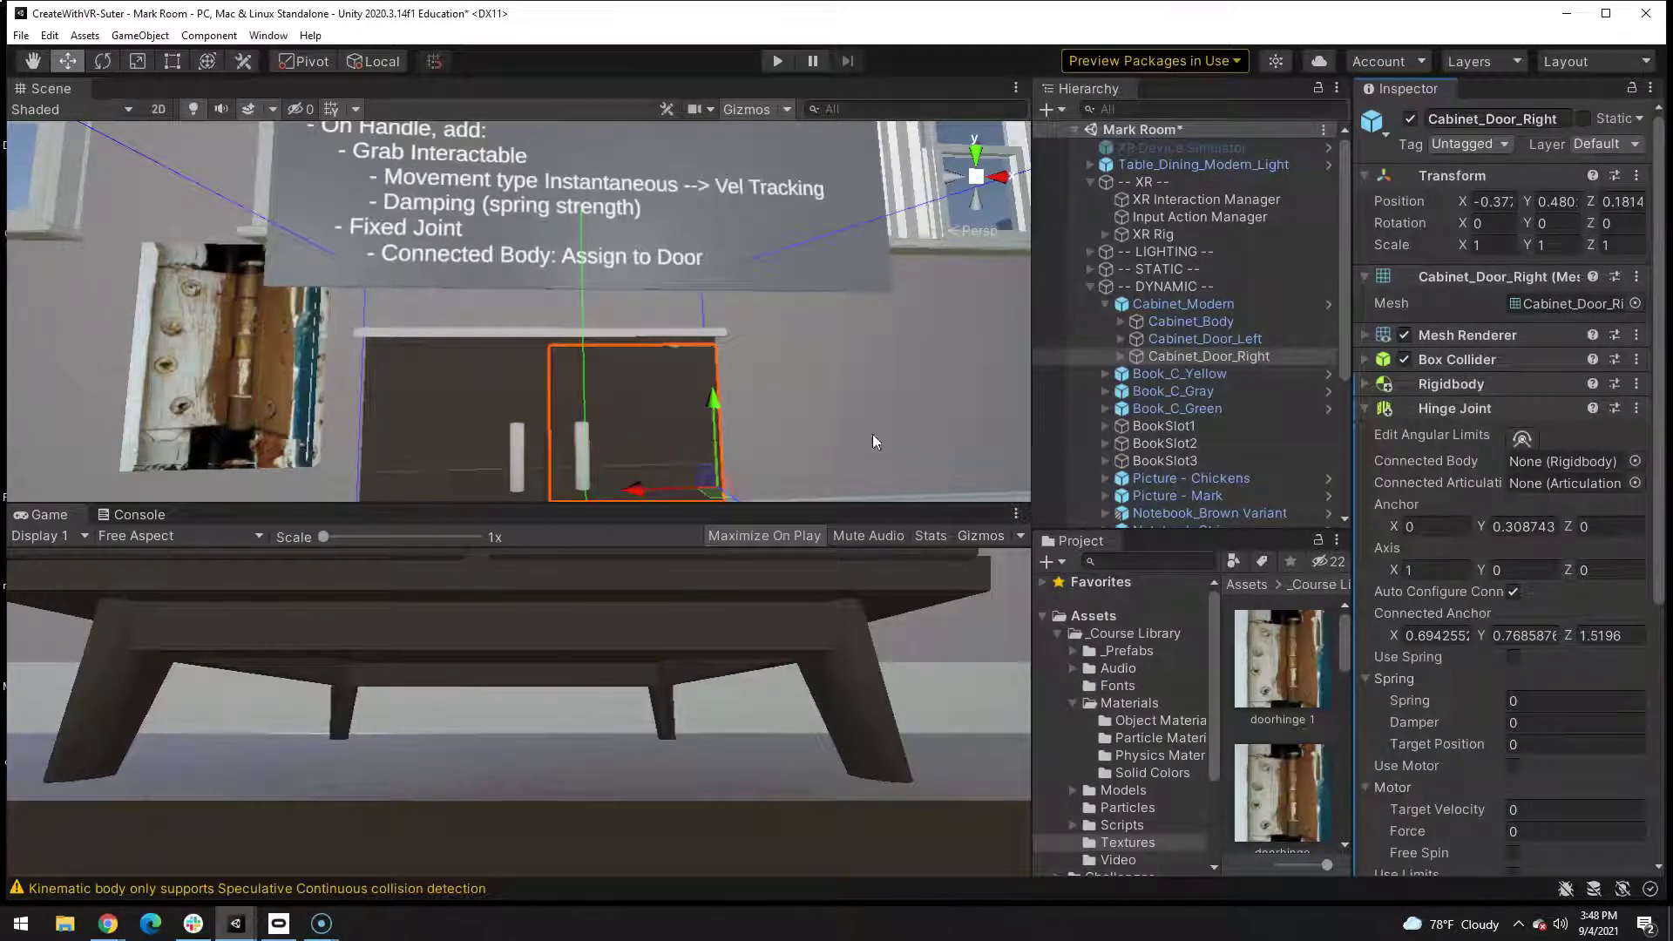
Step: Frame the right door and show its hinge angular limit handles in the Scene view
mouse_move(872, 435)
right_down()
mouse_move(434, 221)
mouse_move(753, 540)
right_up()
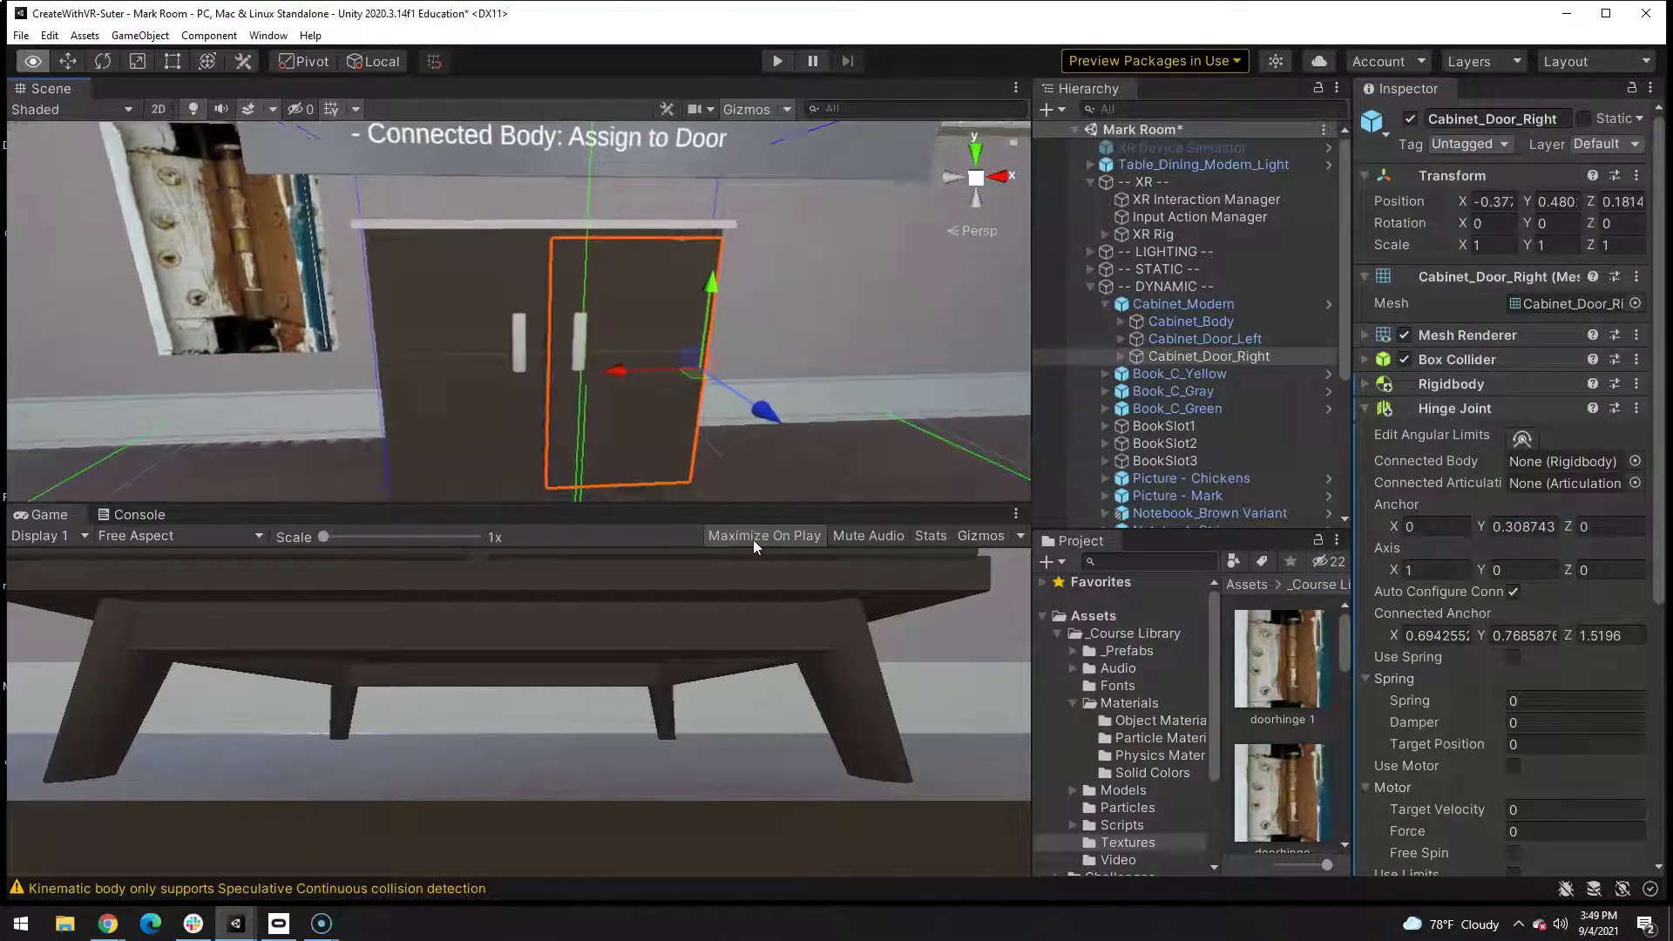
key(f)
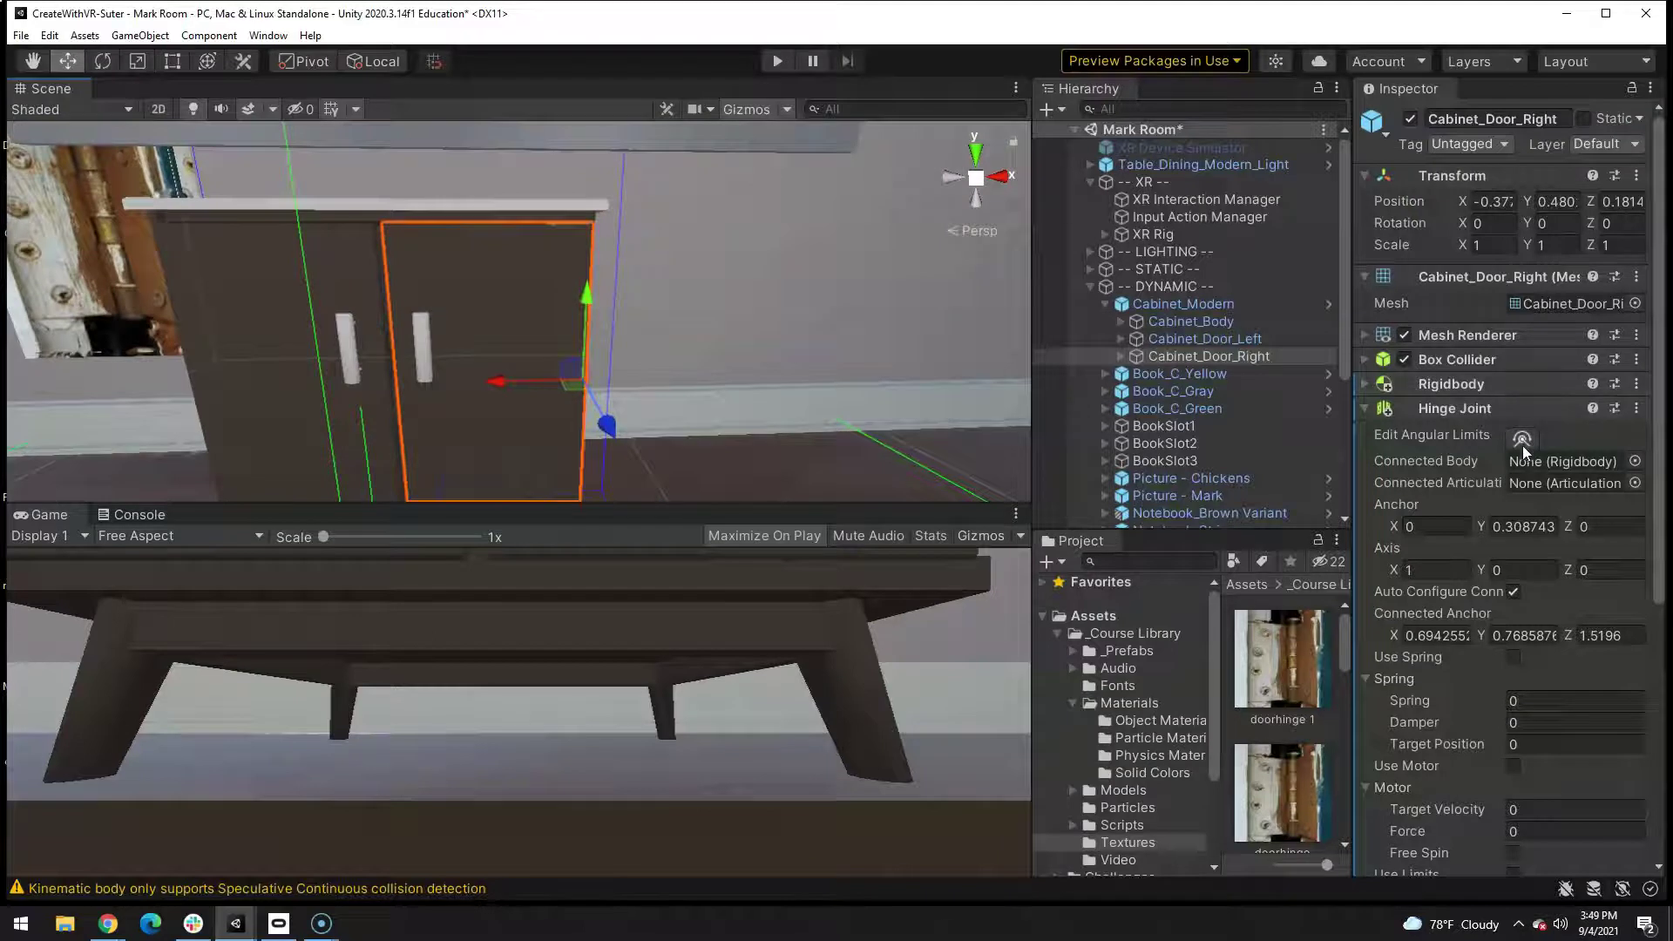
click(1524, 439)
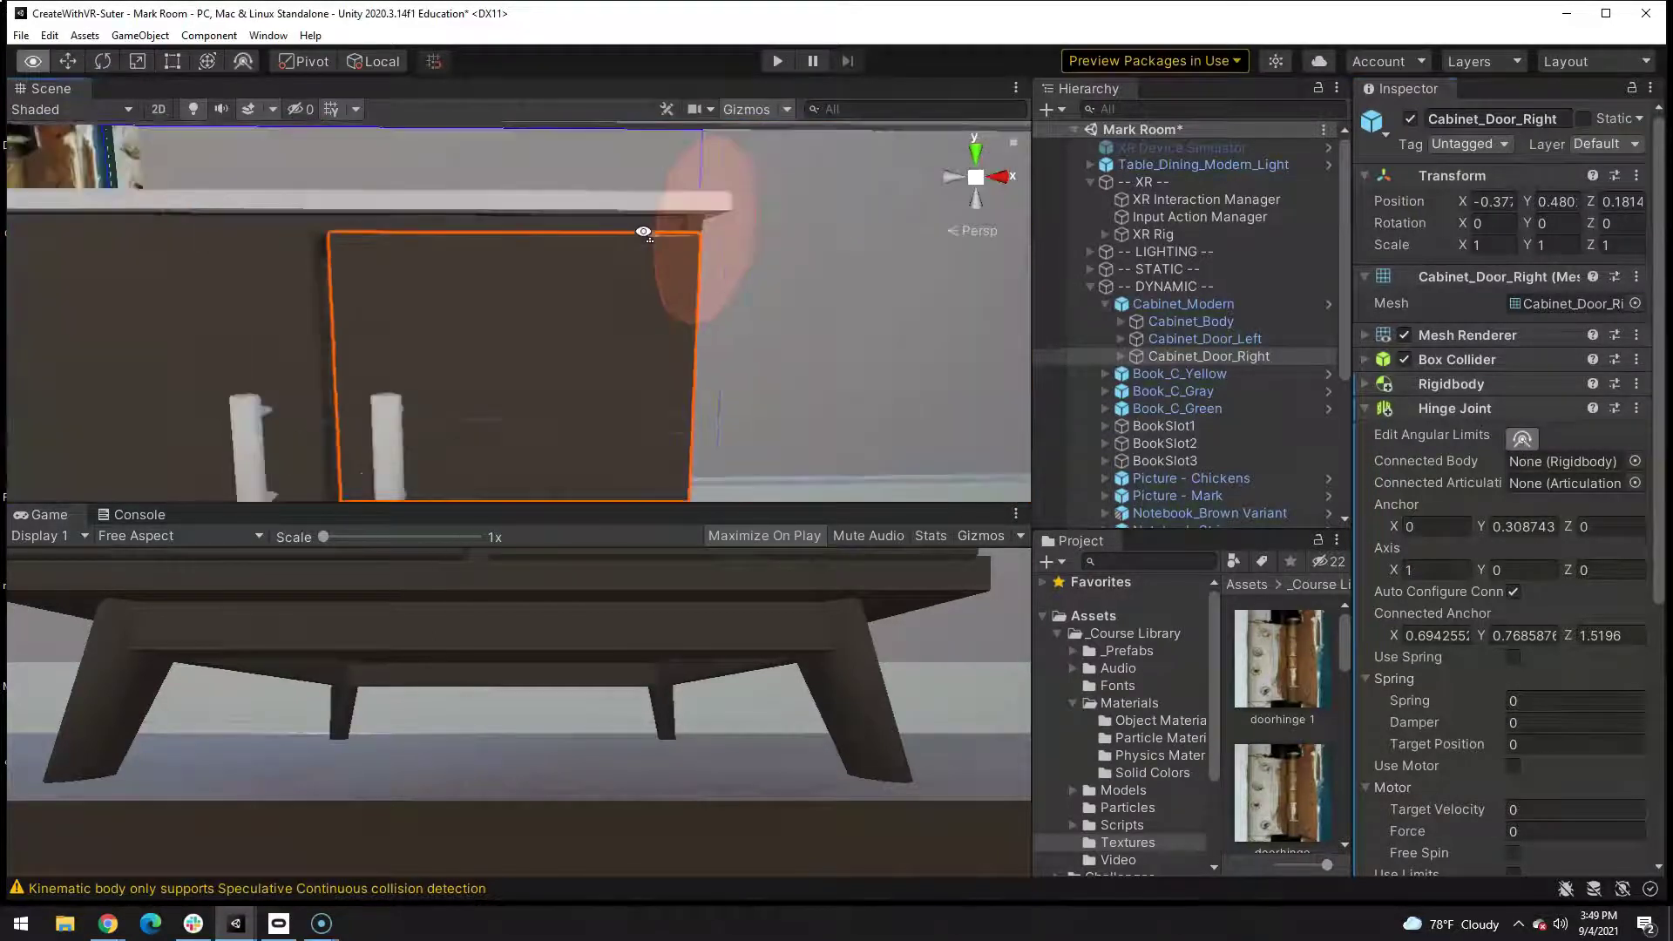
right_drag(663, 298, 642, 254)
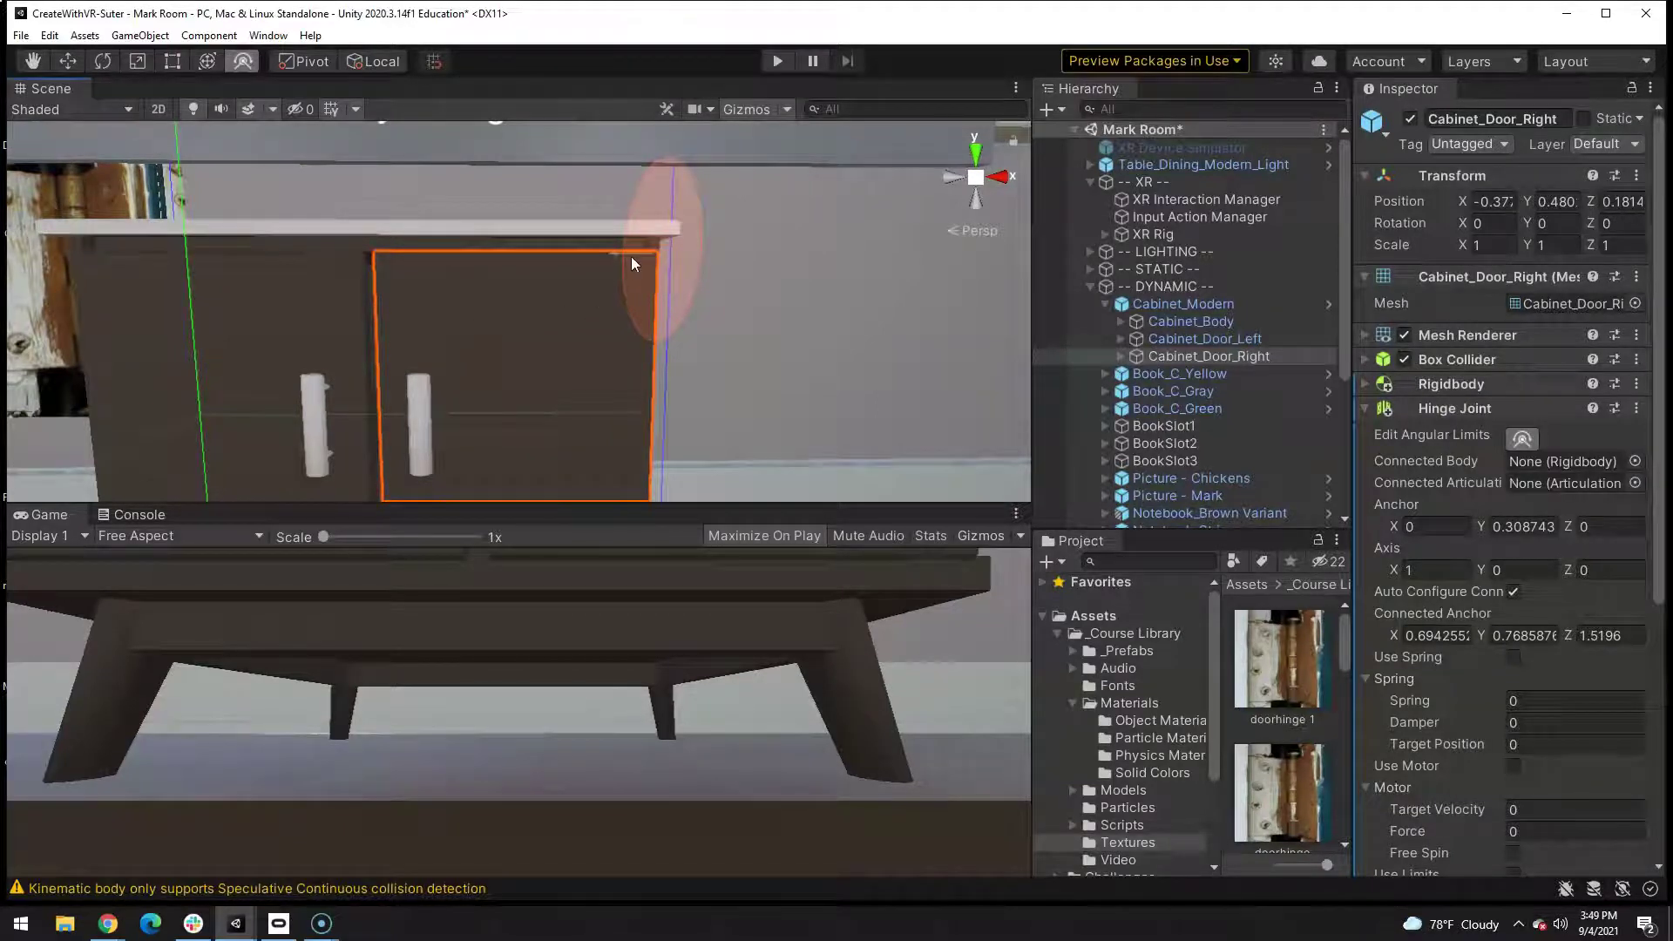
right_drag(485, 316, 433, 240)
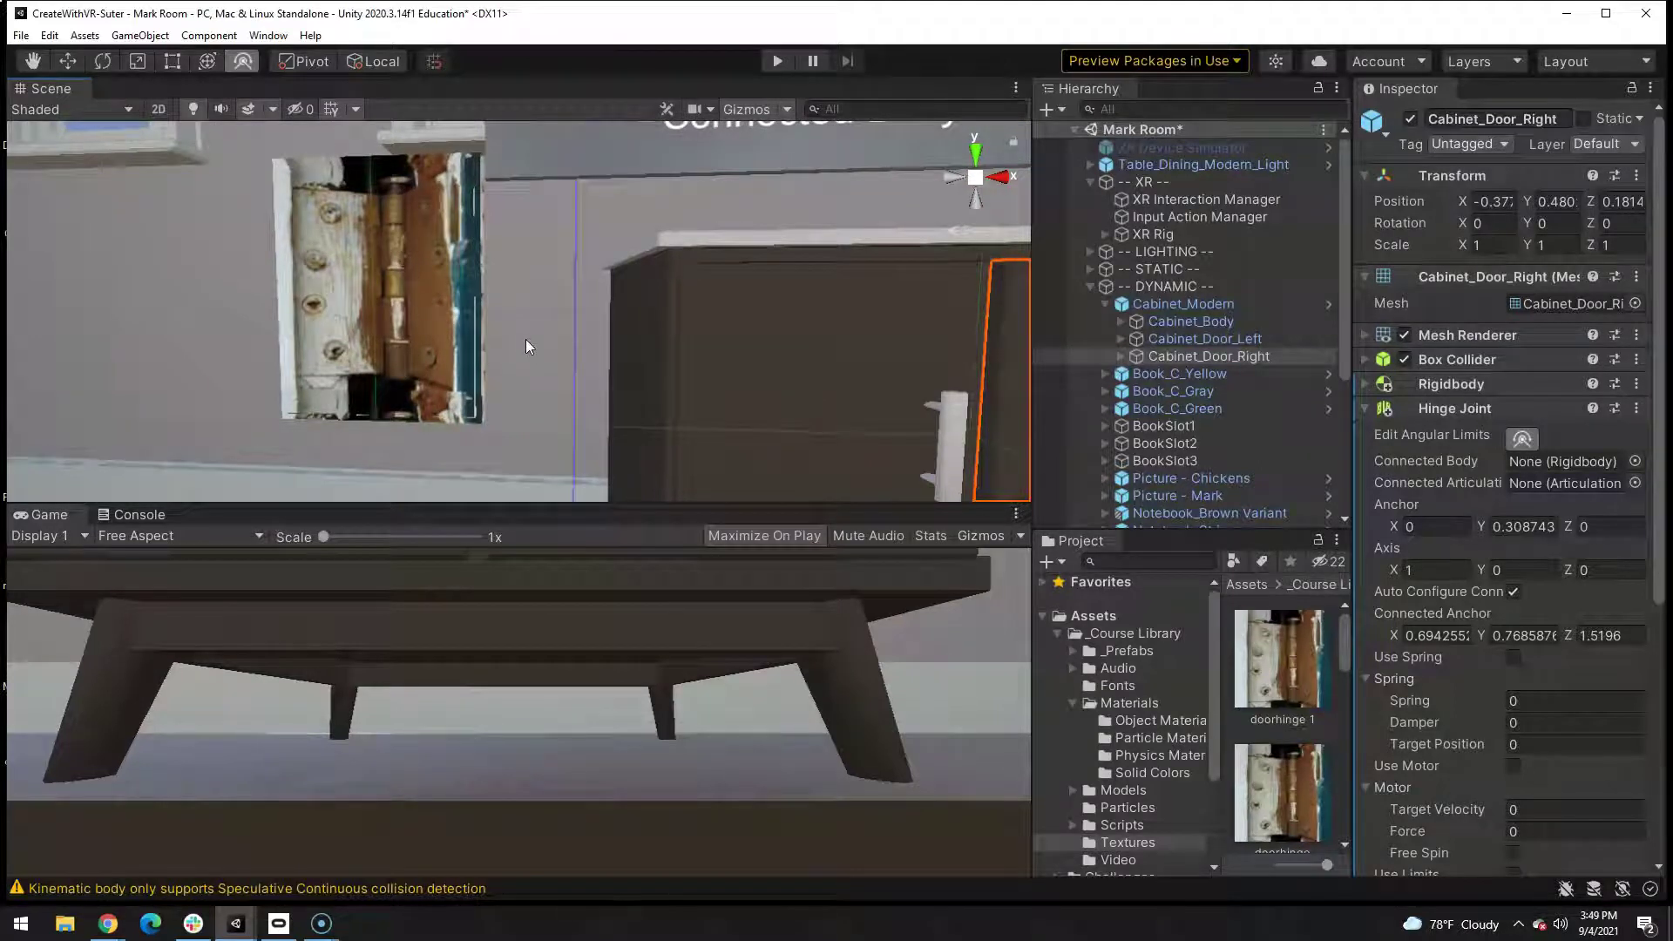
right_drag(528, 346, 873, 347)
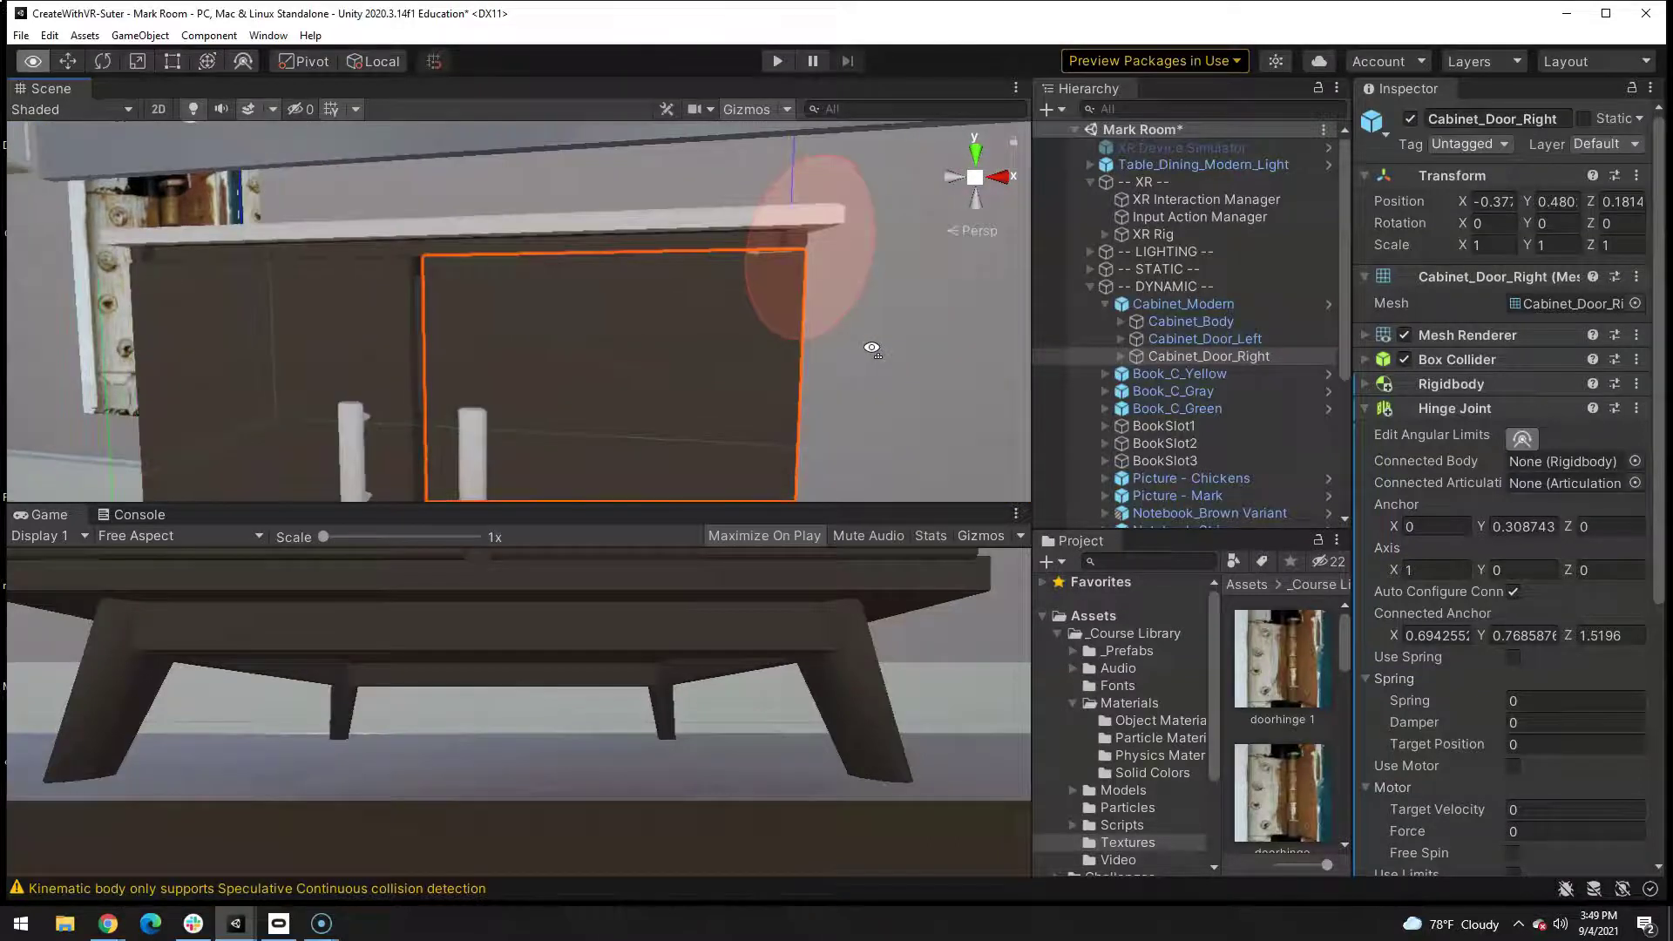
right_drag(871, 349, 873, 348)
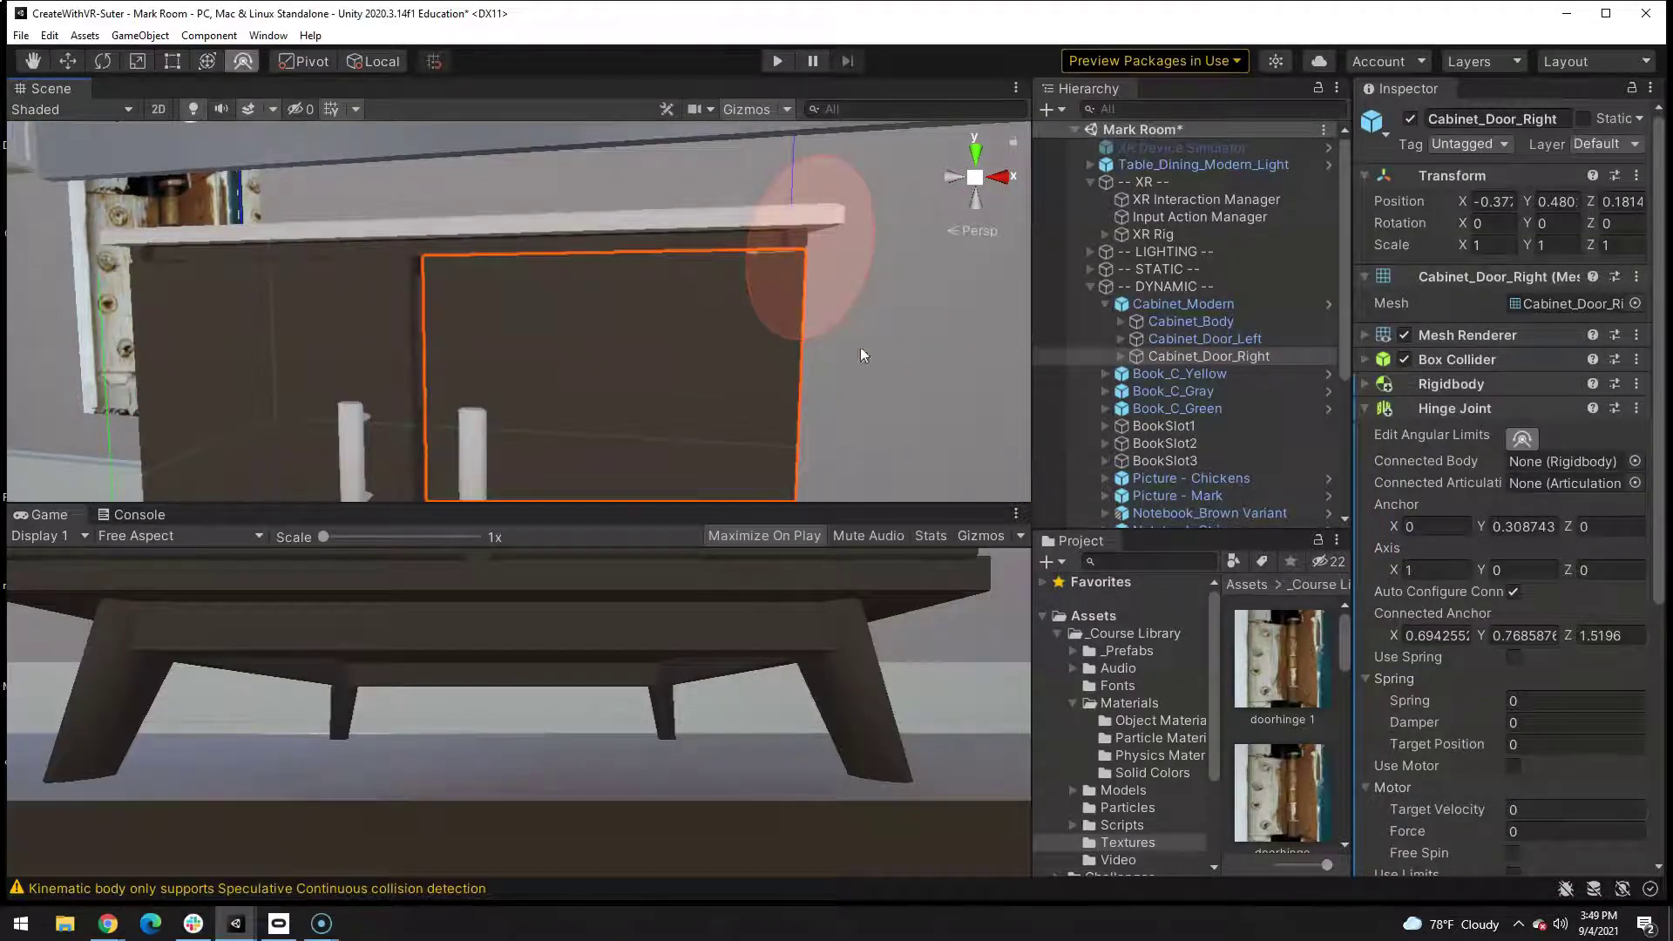
Step: Set the right door's Hinge Joint Axis to X 0, Y 1, Z 0
click(1425, 568)
text(0)
key(Tab)
text(1)
key(Tab)
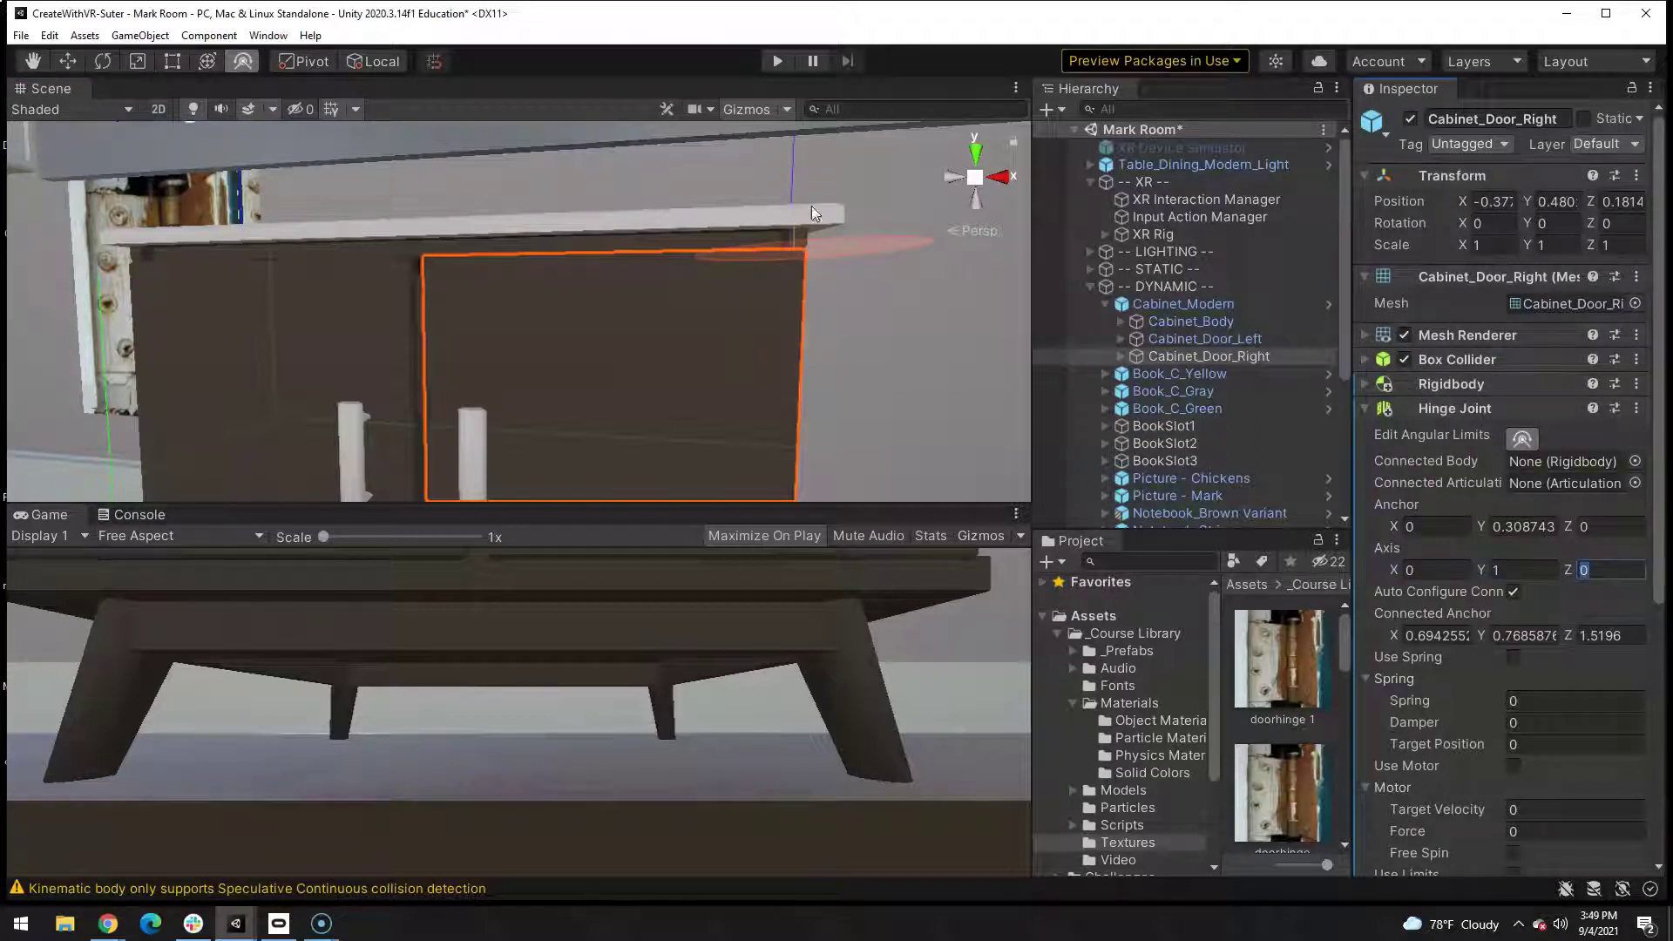
right_drag(797, 229, 837, 198)
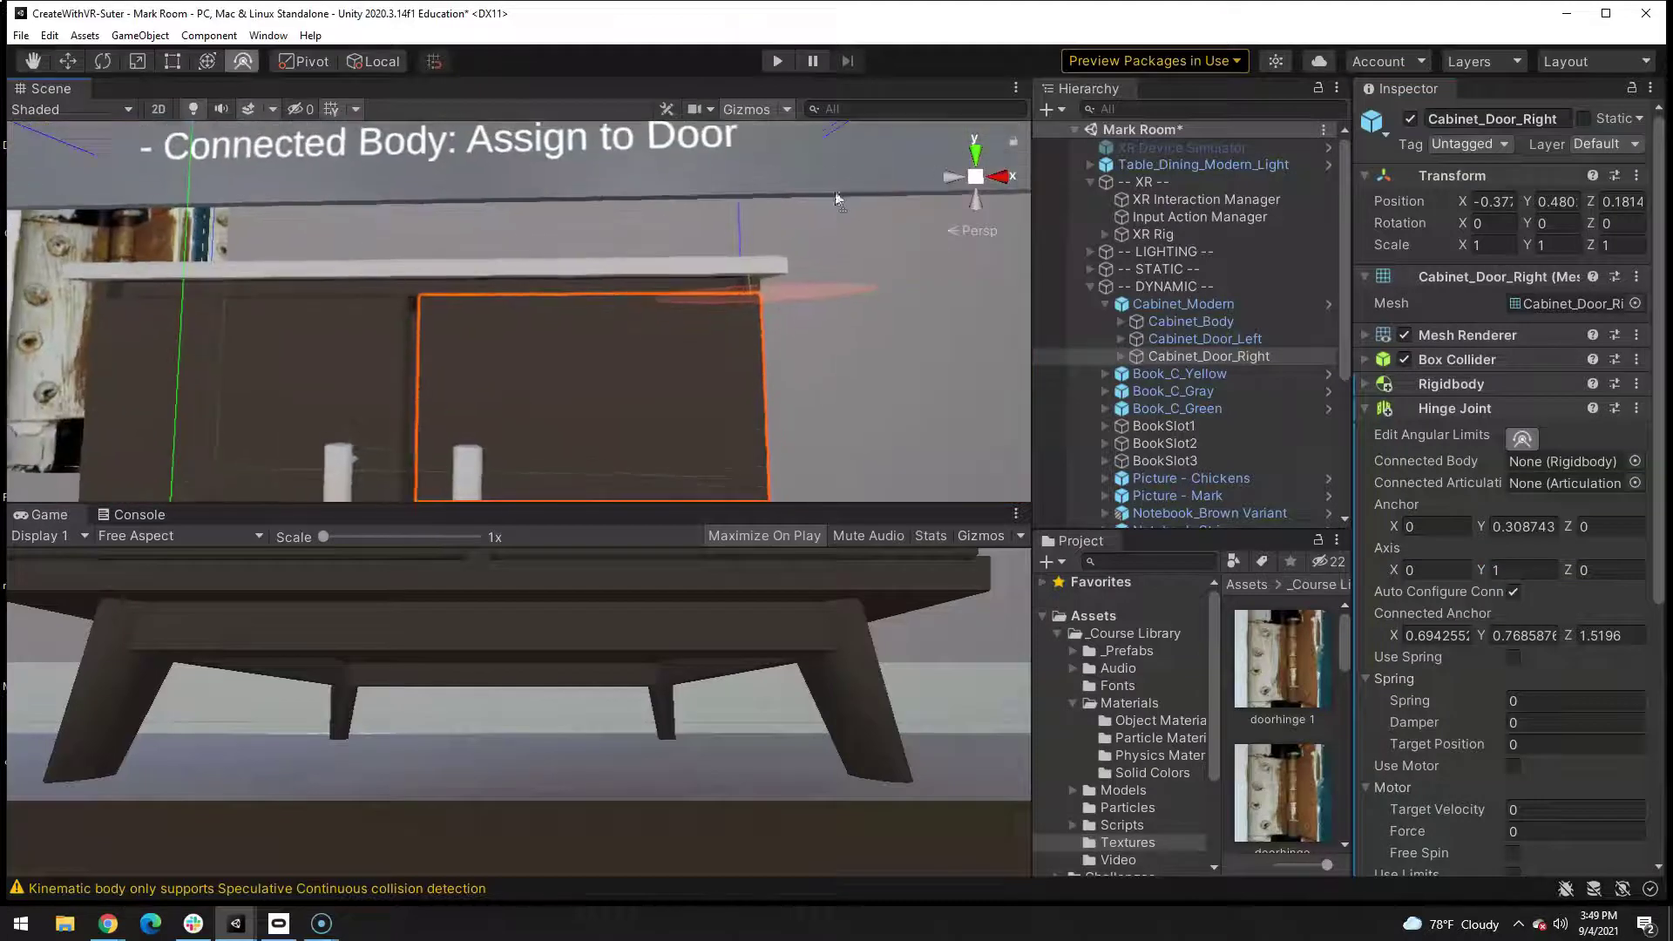
right_drag(752, 283, 331, 238)
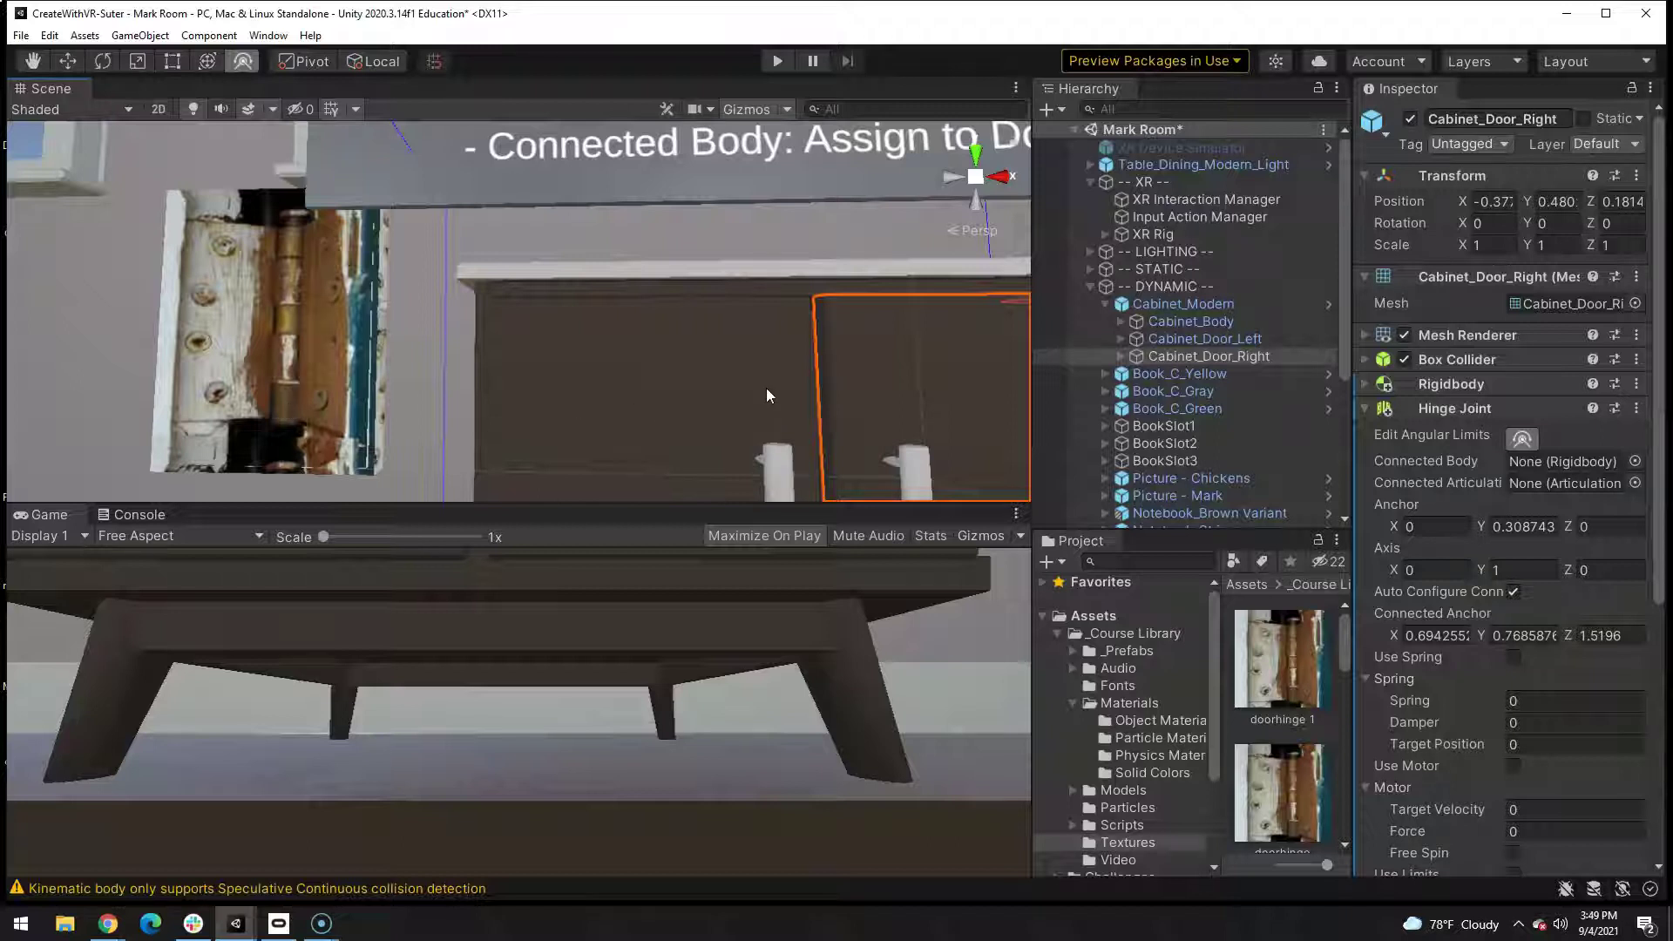
mouse_move(766, 389)
right_down()
mouse_move(756, 258)
mouse_move(758, 353)
right_up()
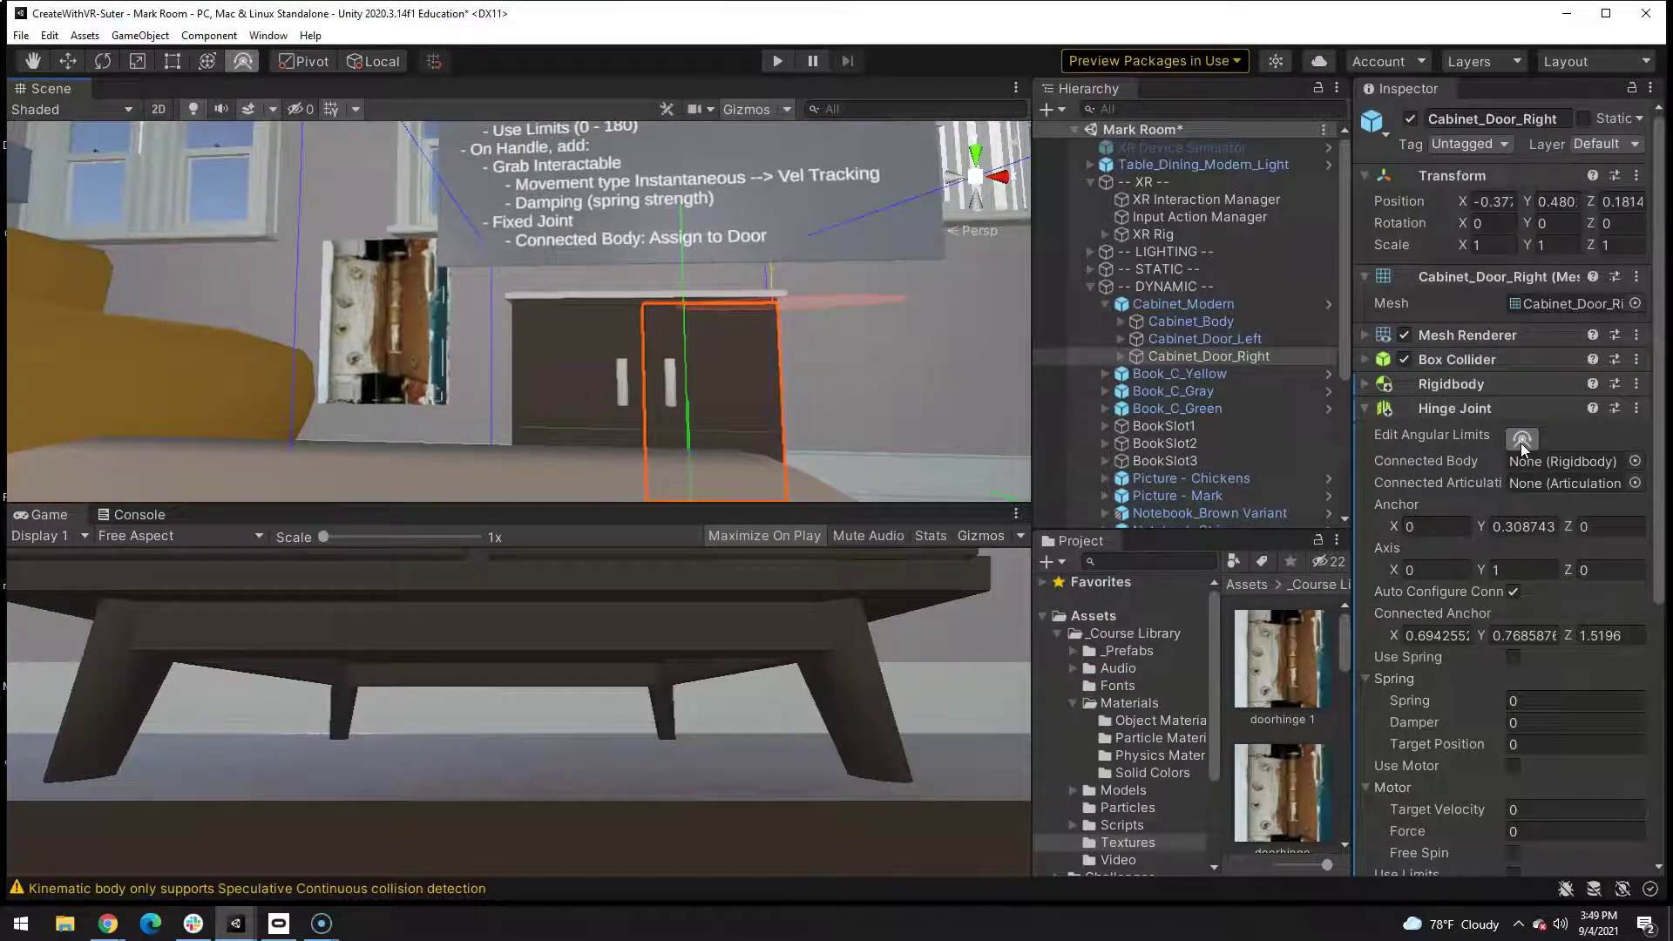
key(f)
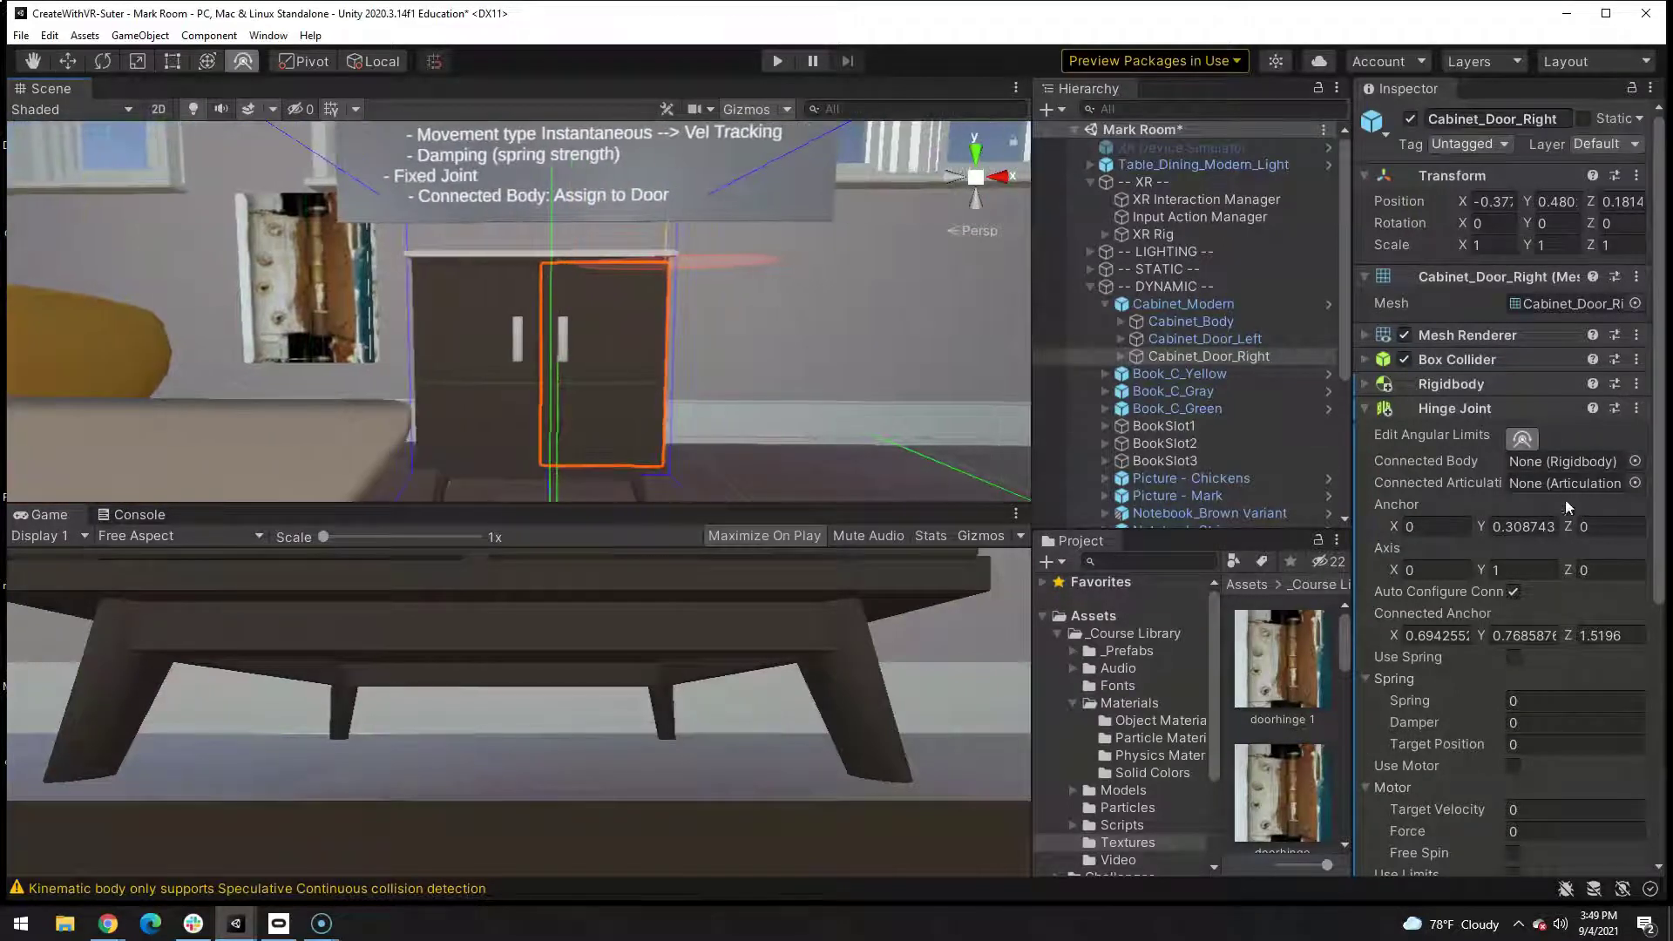
scroll(1465, 726, down, 3)
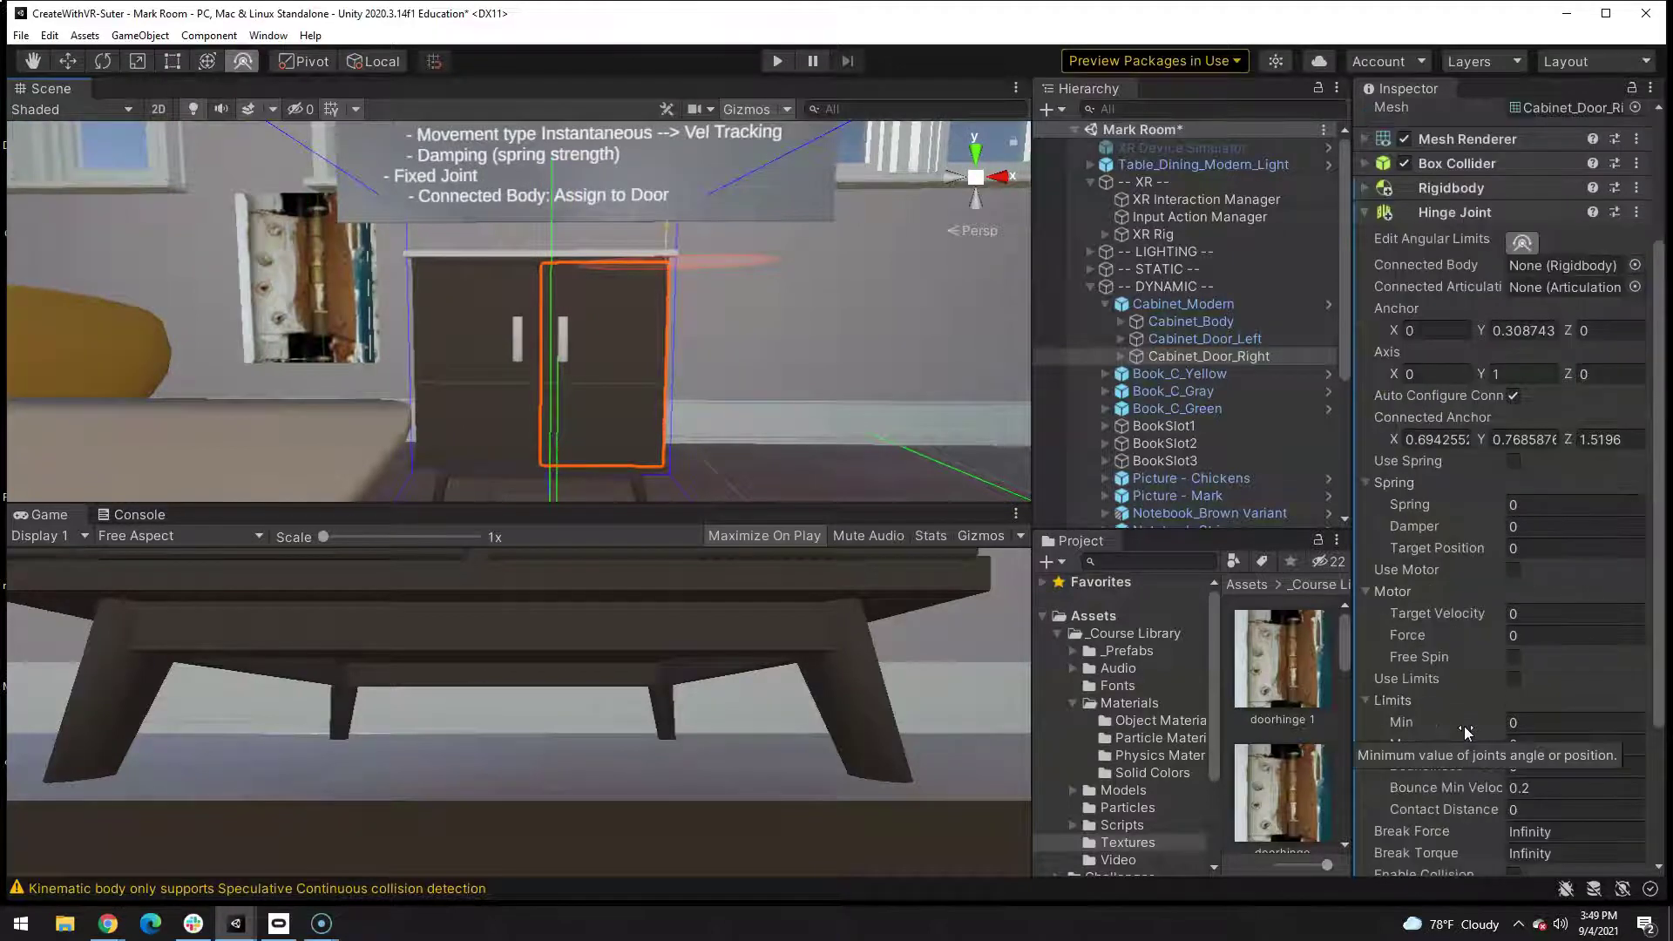
scroll(1465, 725, down, 3)
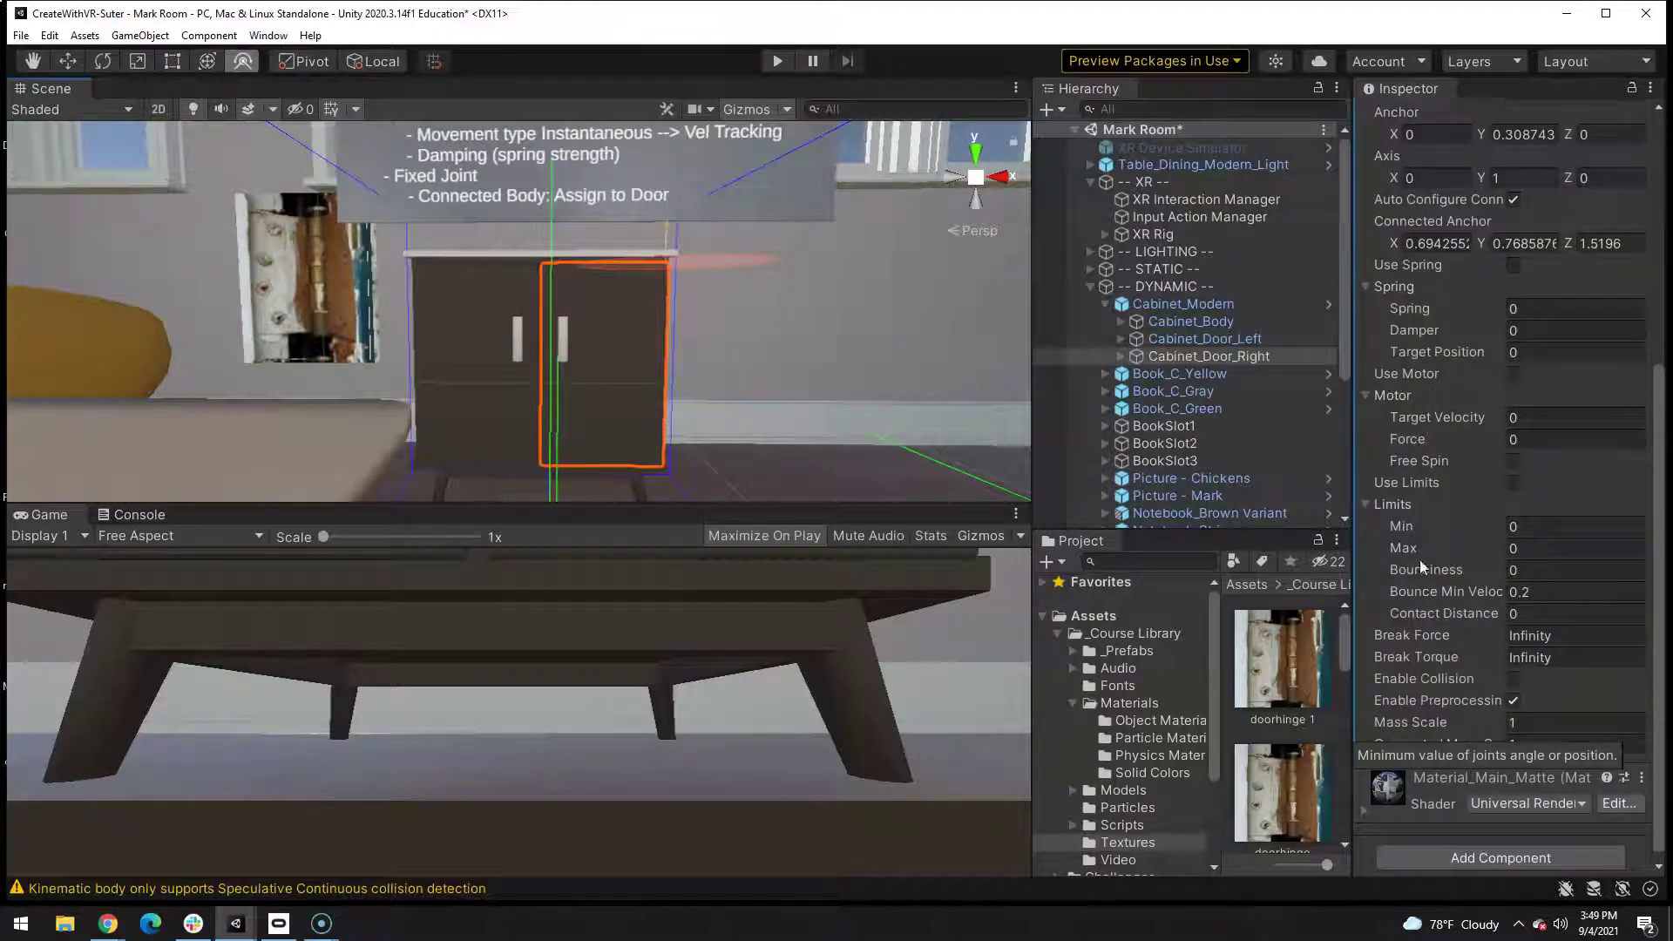
click(1513, 484)
click(1531, 551)
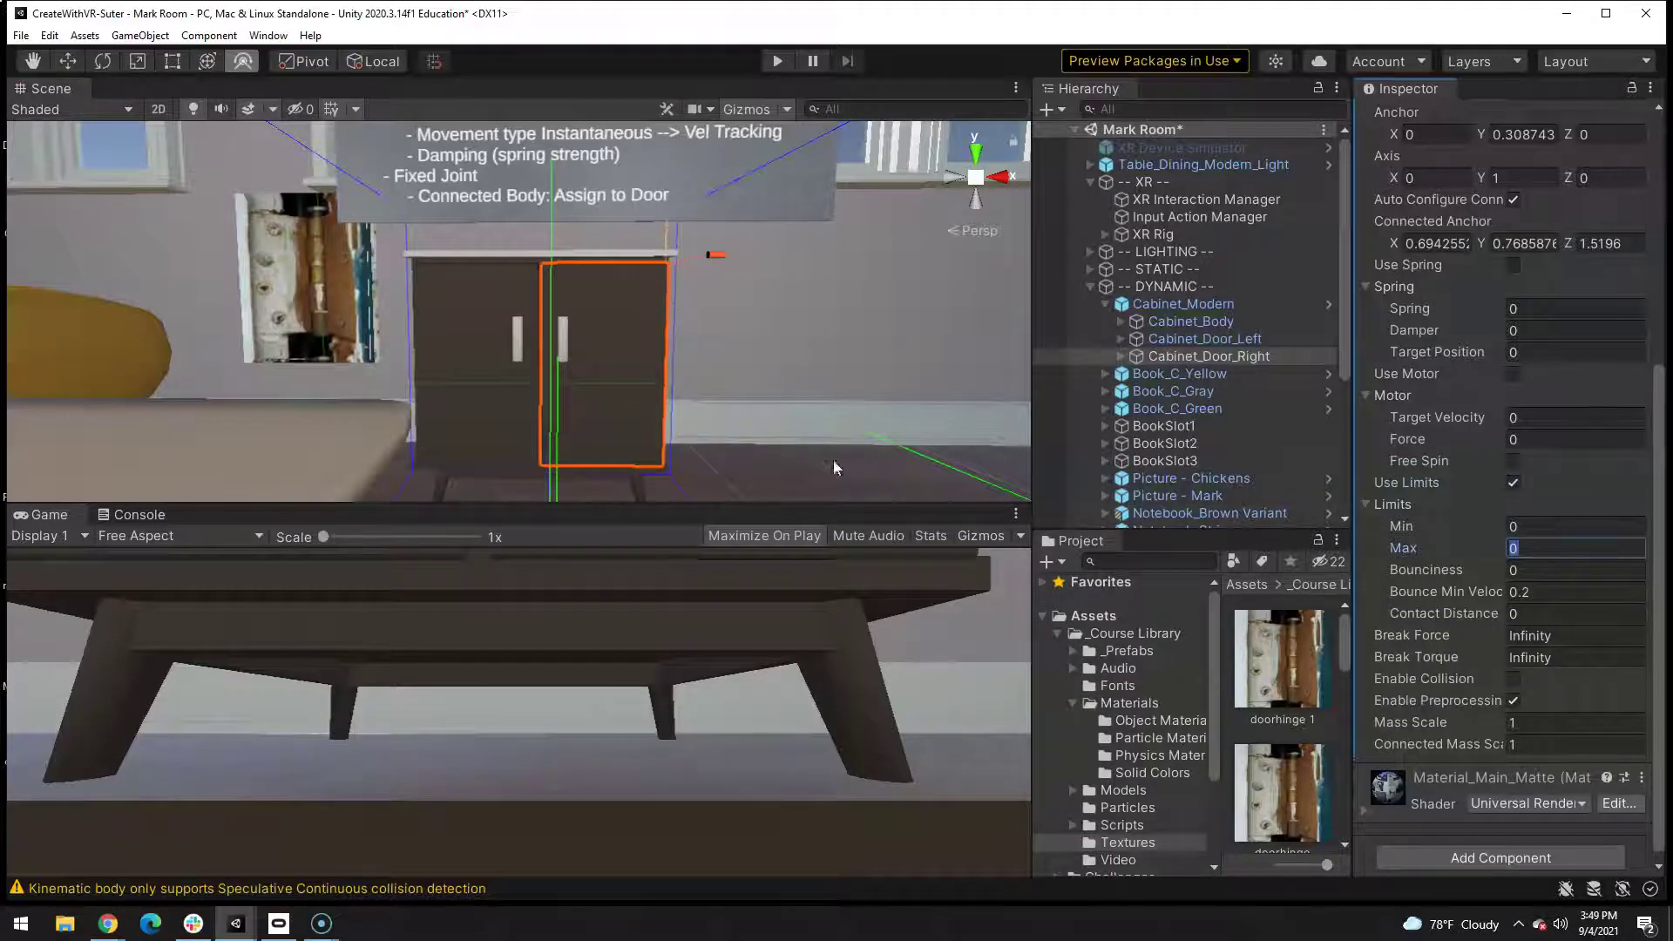
text(180)
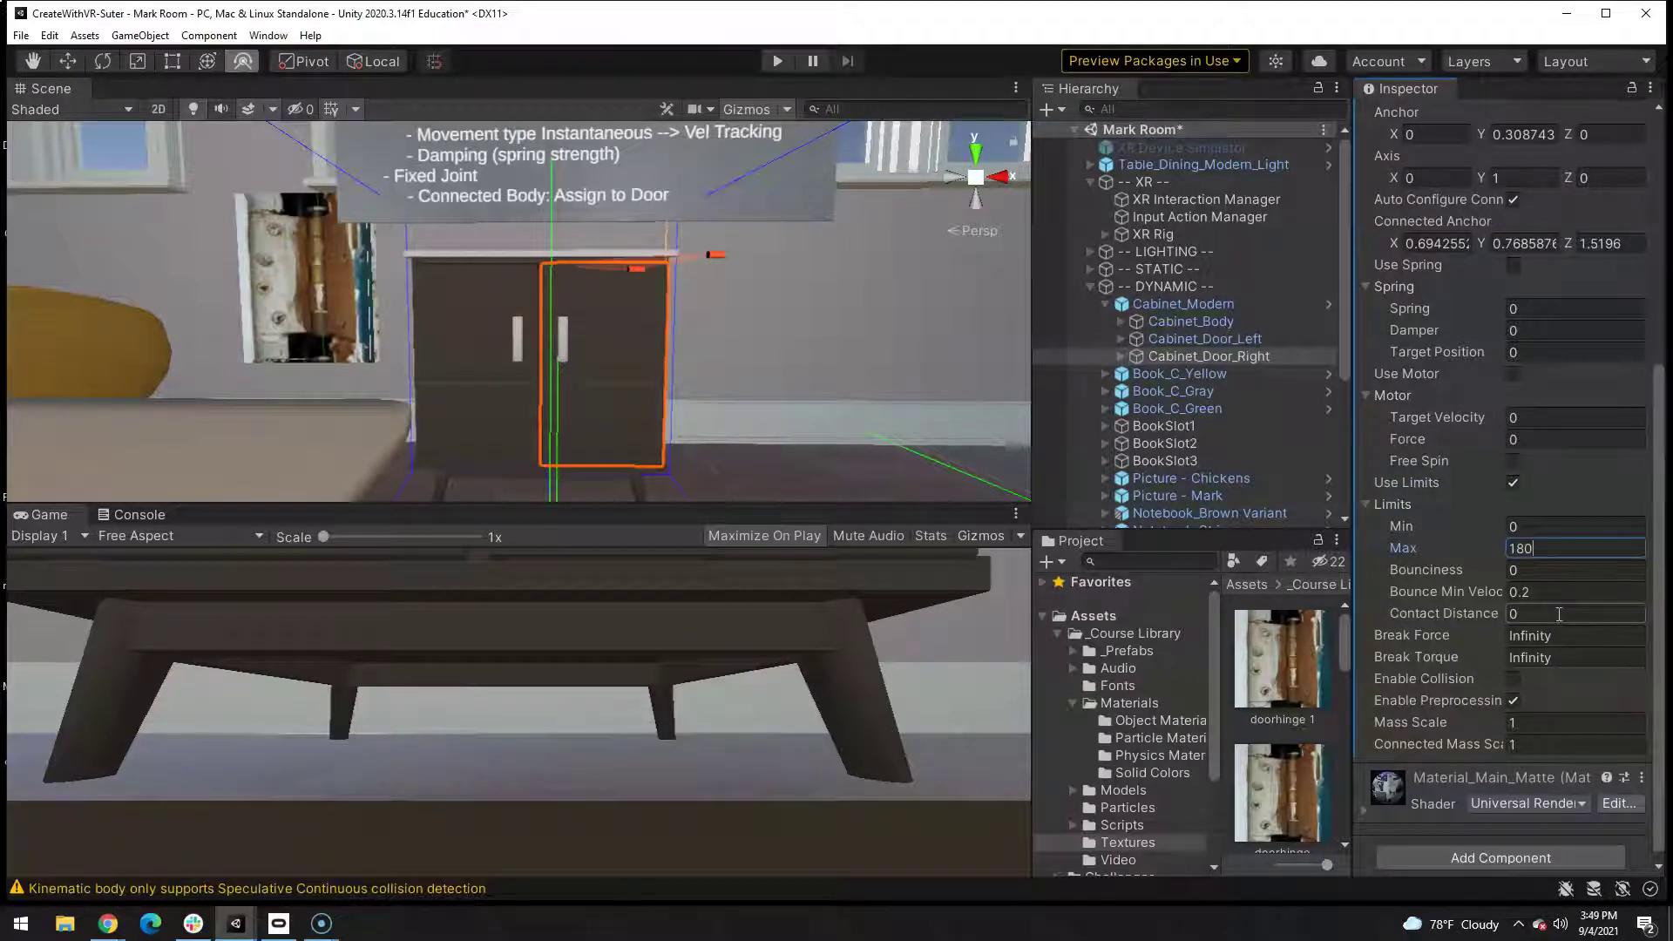
mouse_move(941, 412)
middle_down()
mouse_move(748, 404)
mouse_move(752, 388)
middle_up()
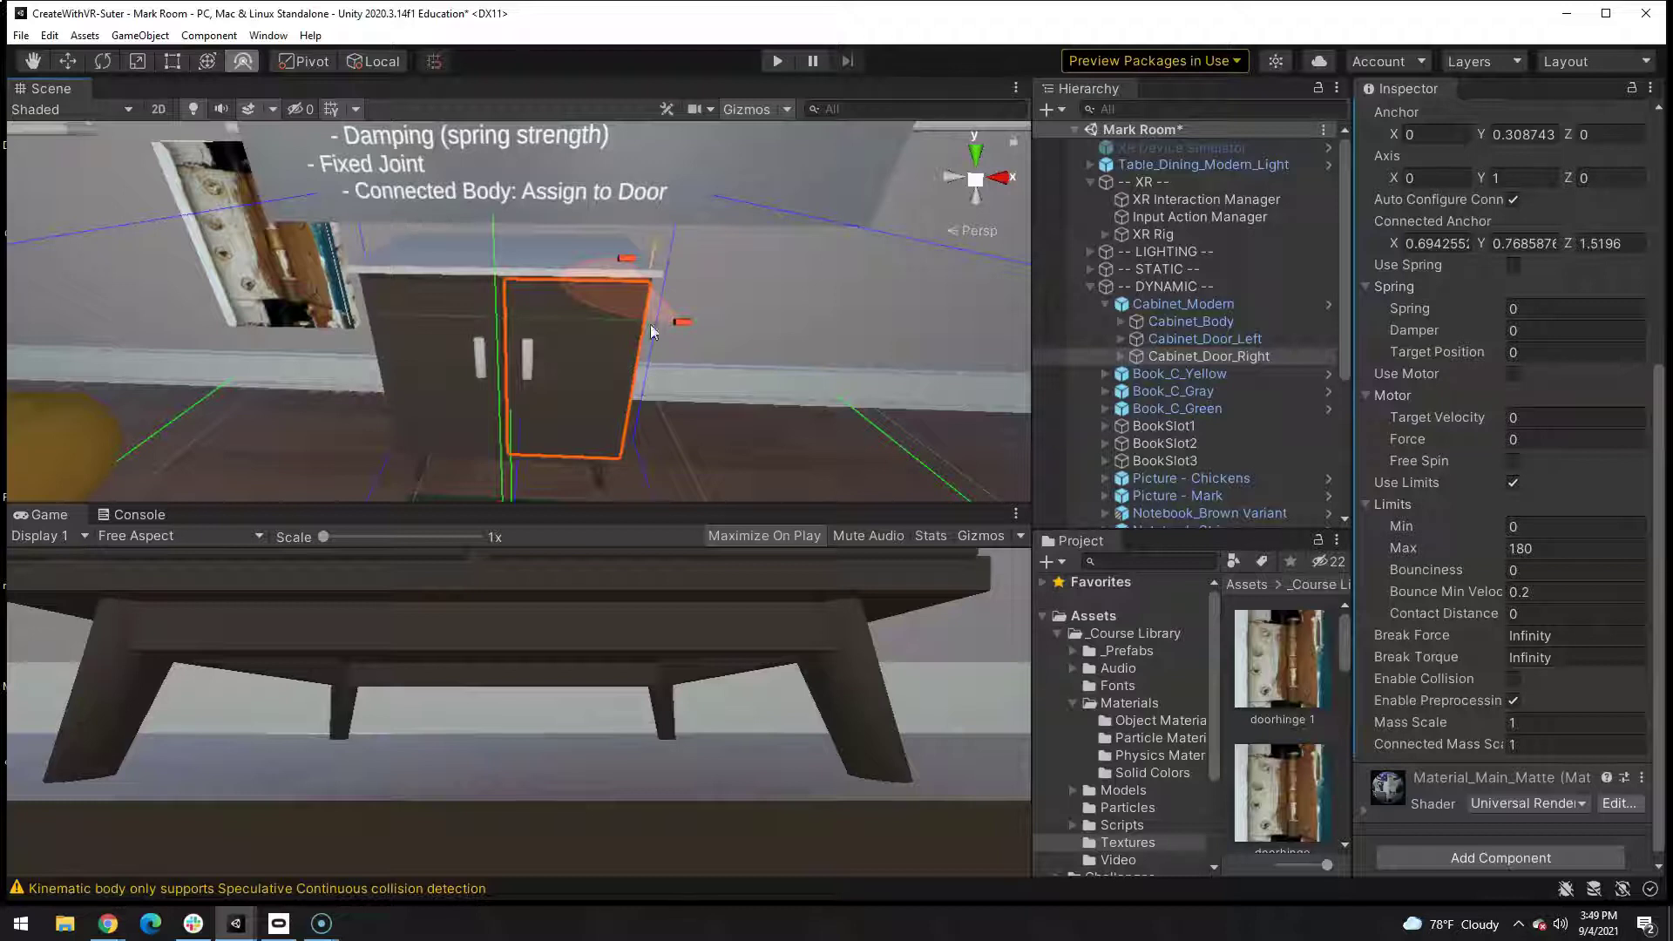
scroll(1484, 457, up, 3)
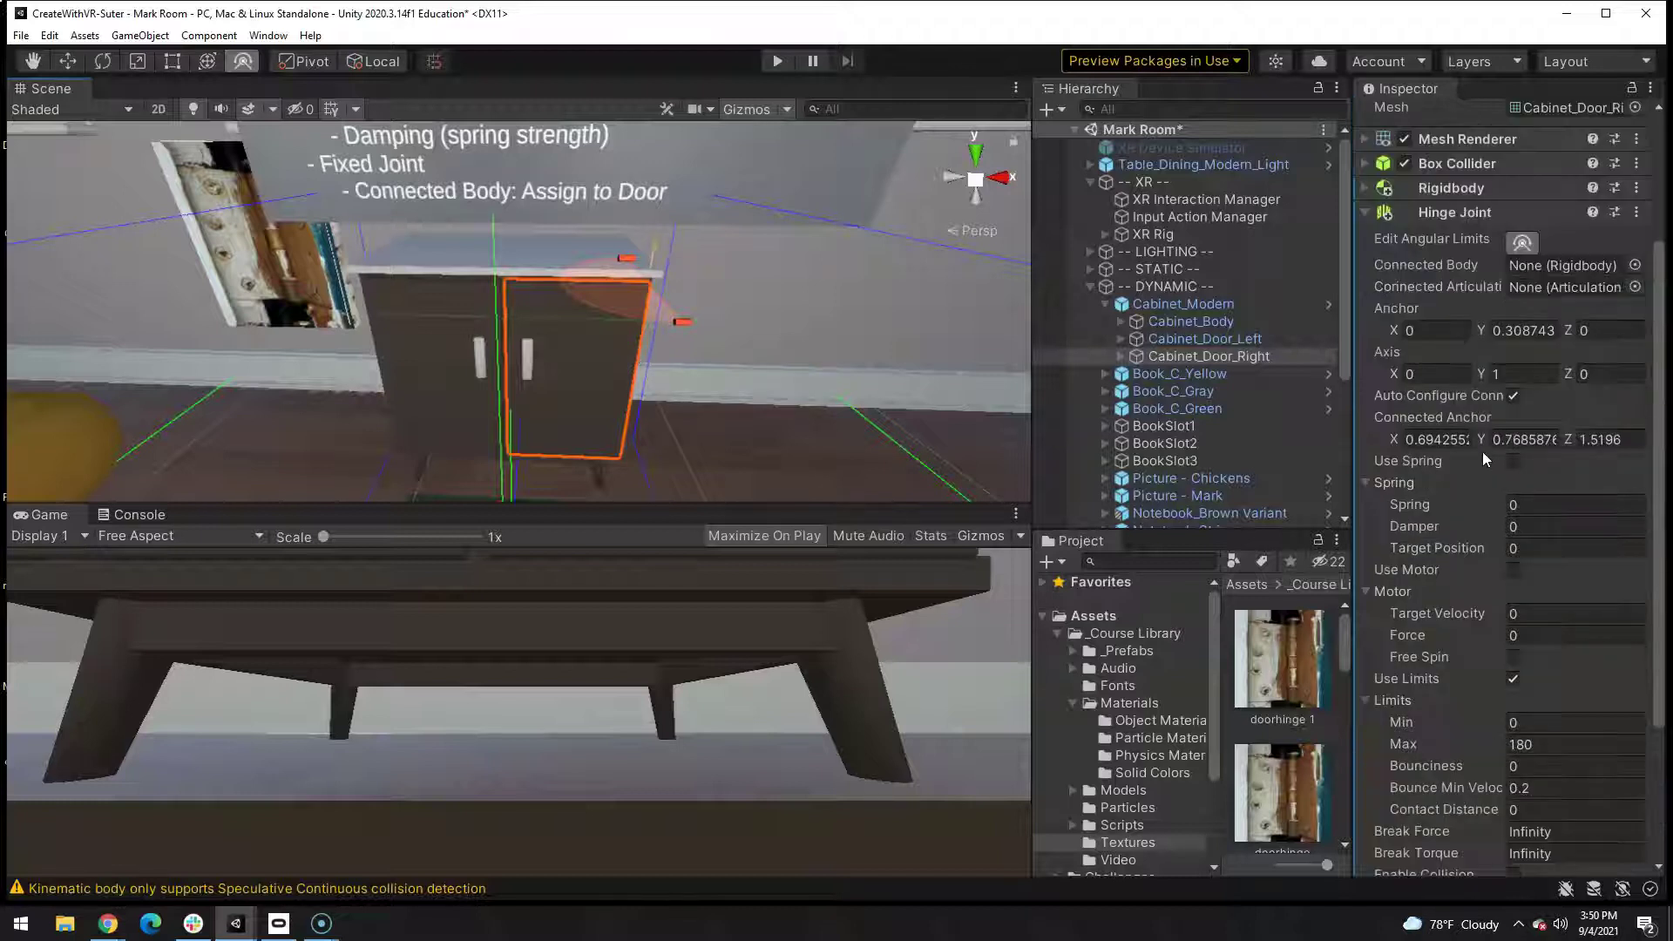
drag(1478, 331, 1474, 332)
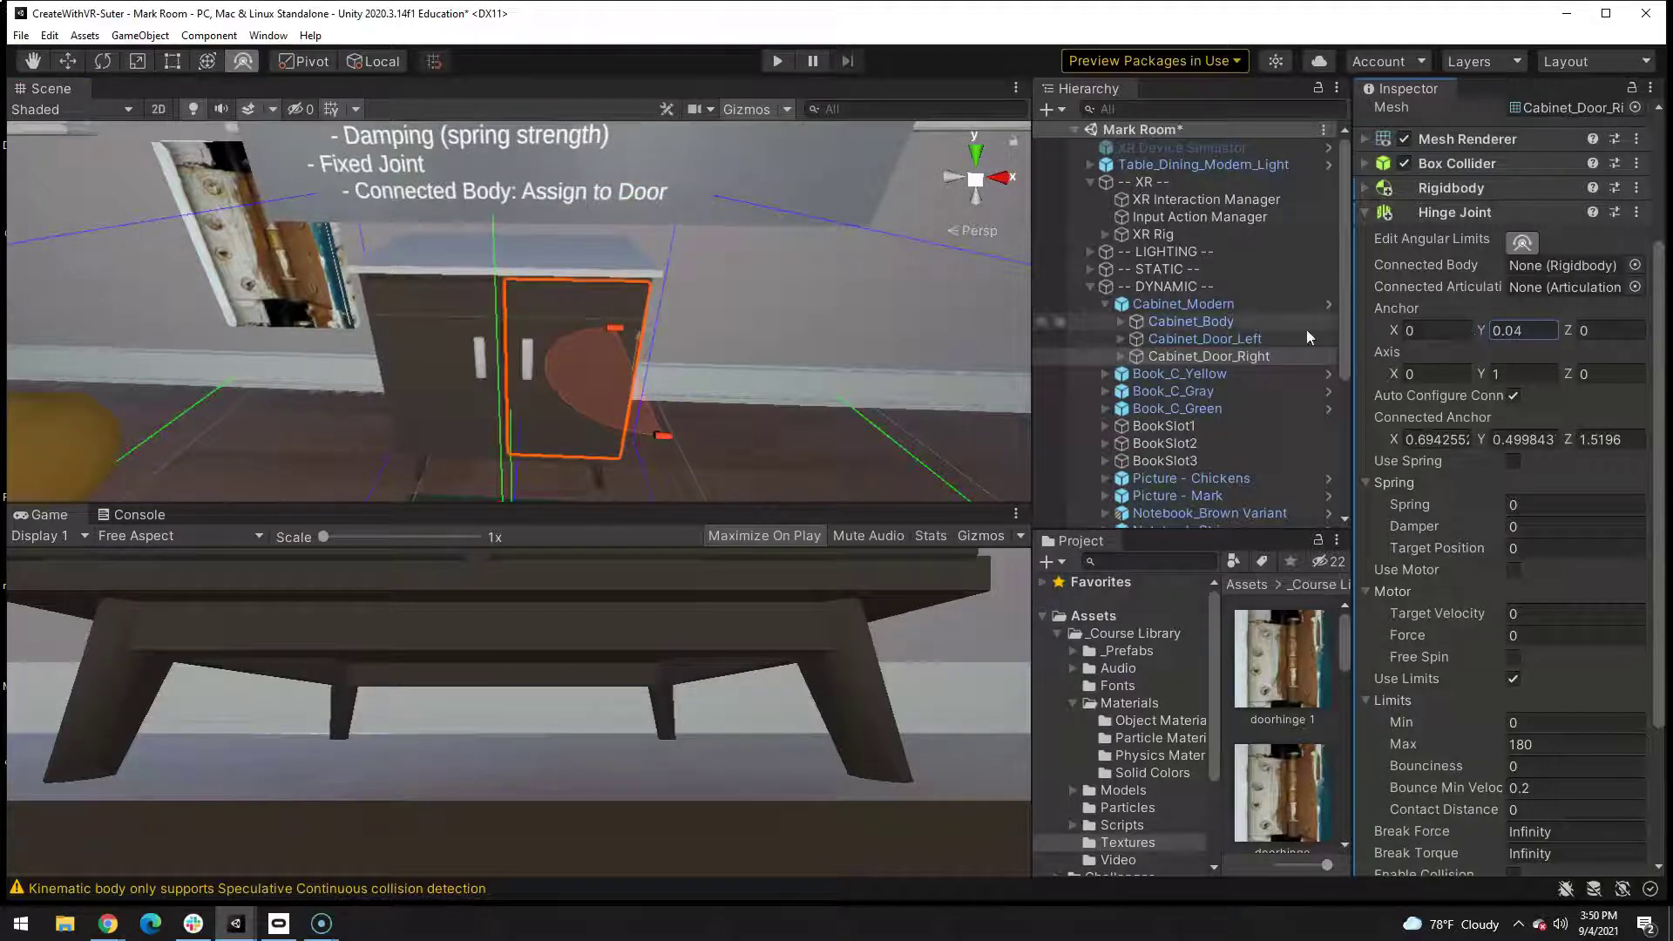
middle_drag(712, 408, 715, 395)
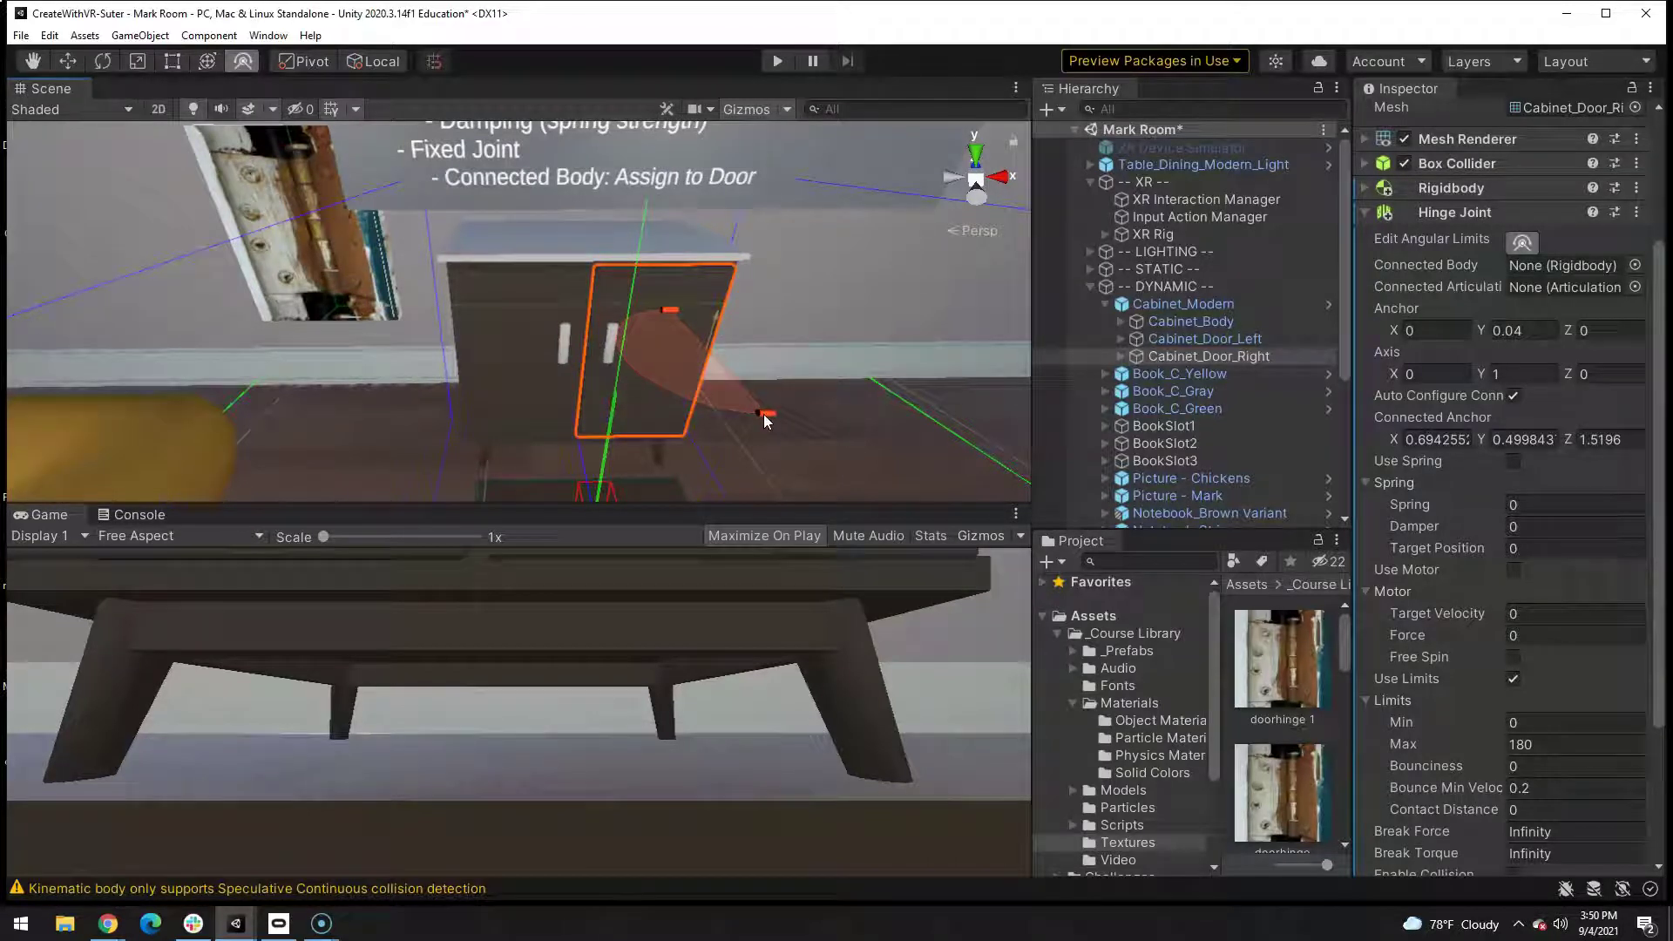
right_drag(764, 414, 749, 177)
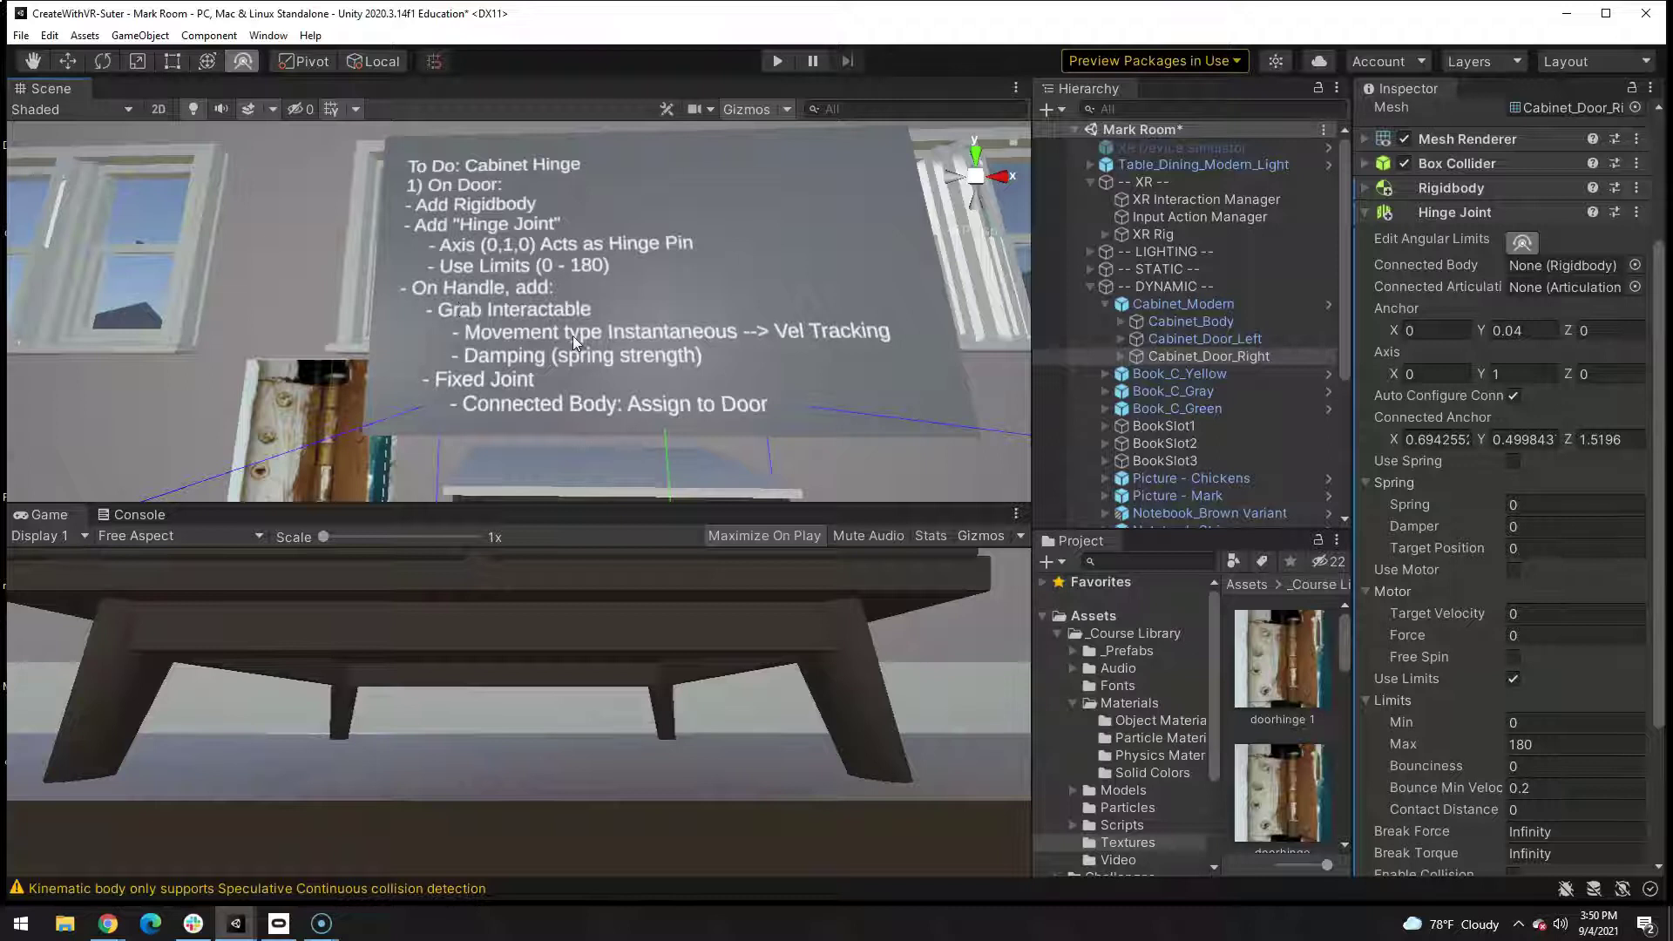
mouse_move(638, 268)
right_down()
mouse_move(620, 467)
mouse_move(601, 438)
right_up()
Step: Expand Cabinet_Door_Right in the Hierarchy and select its Handle
click(579, 412)
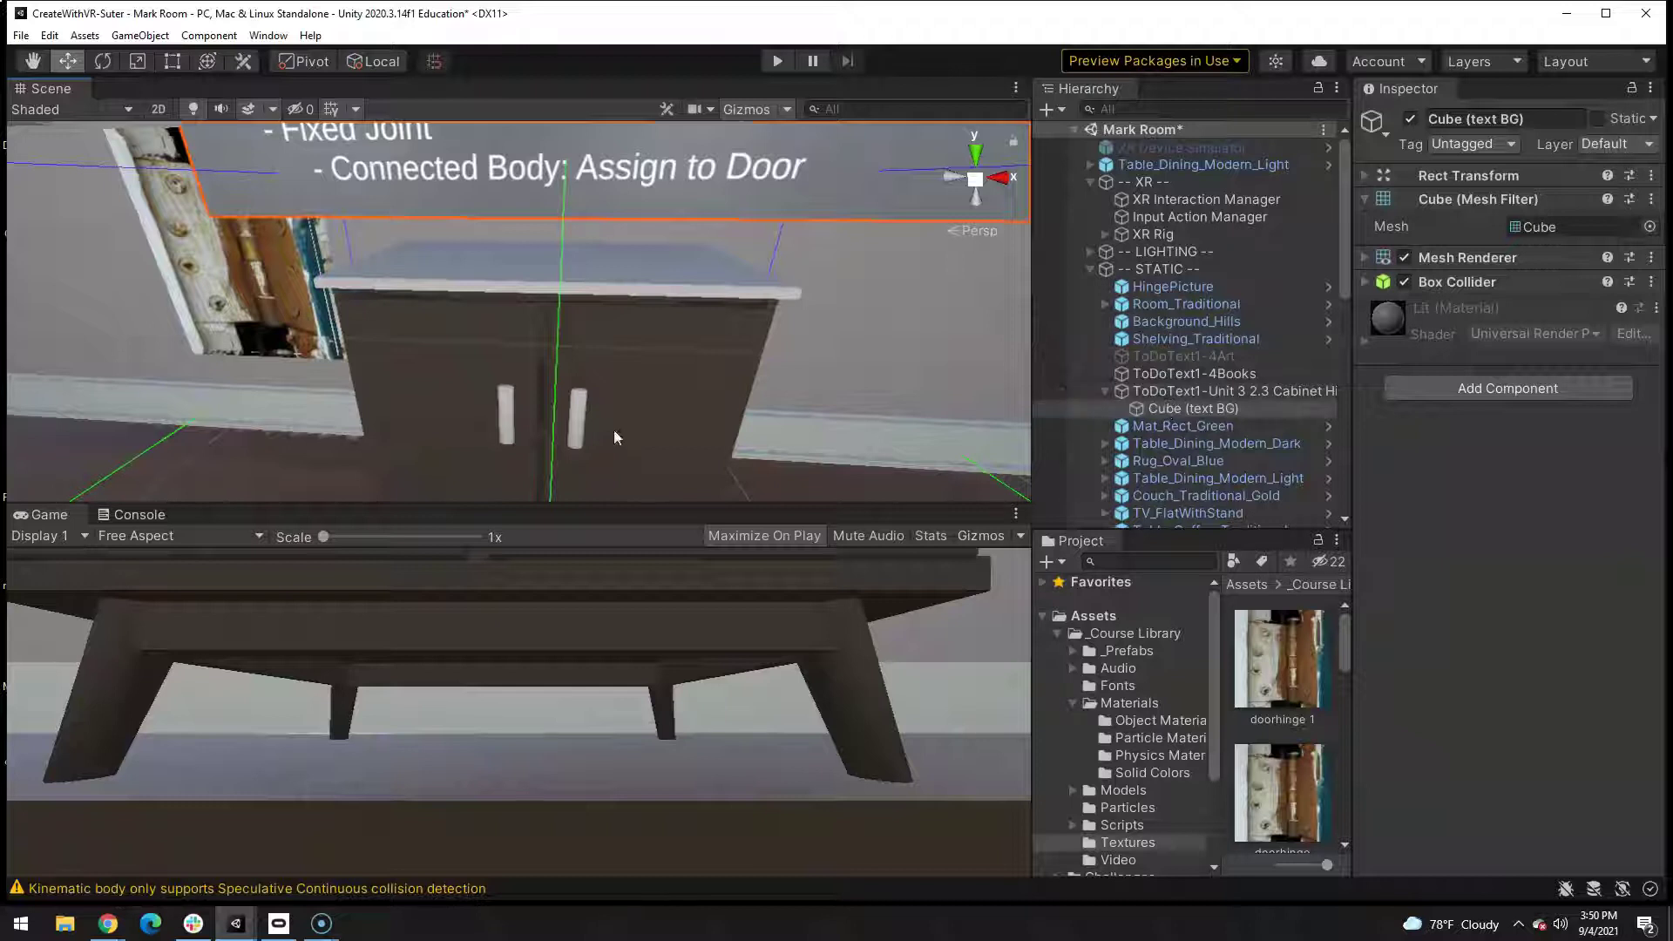
click(579, 413)
click(657, 409)
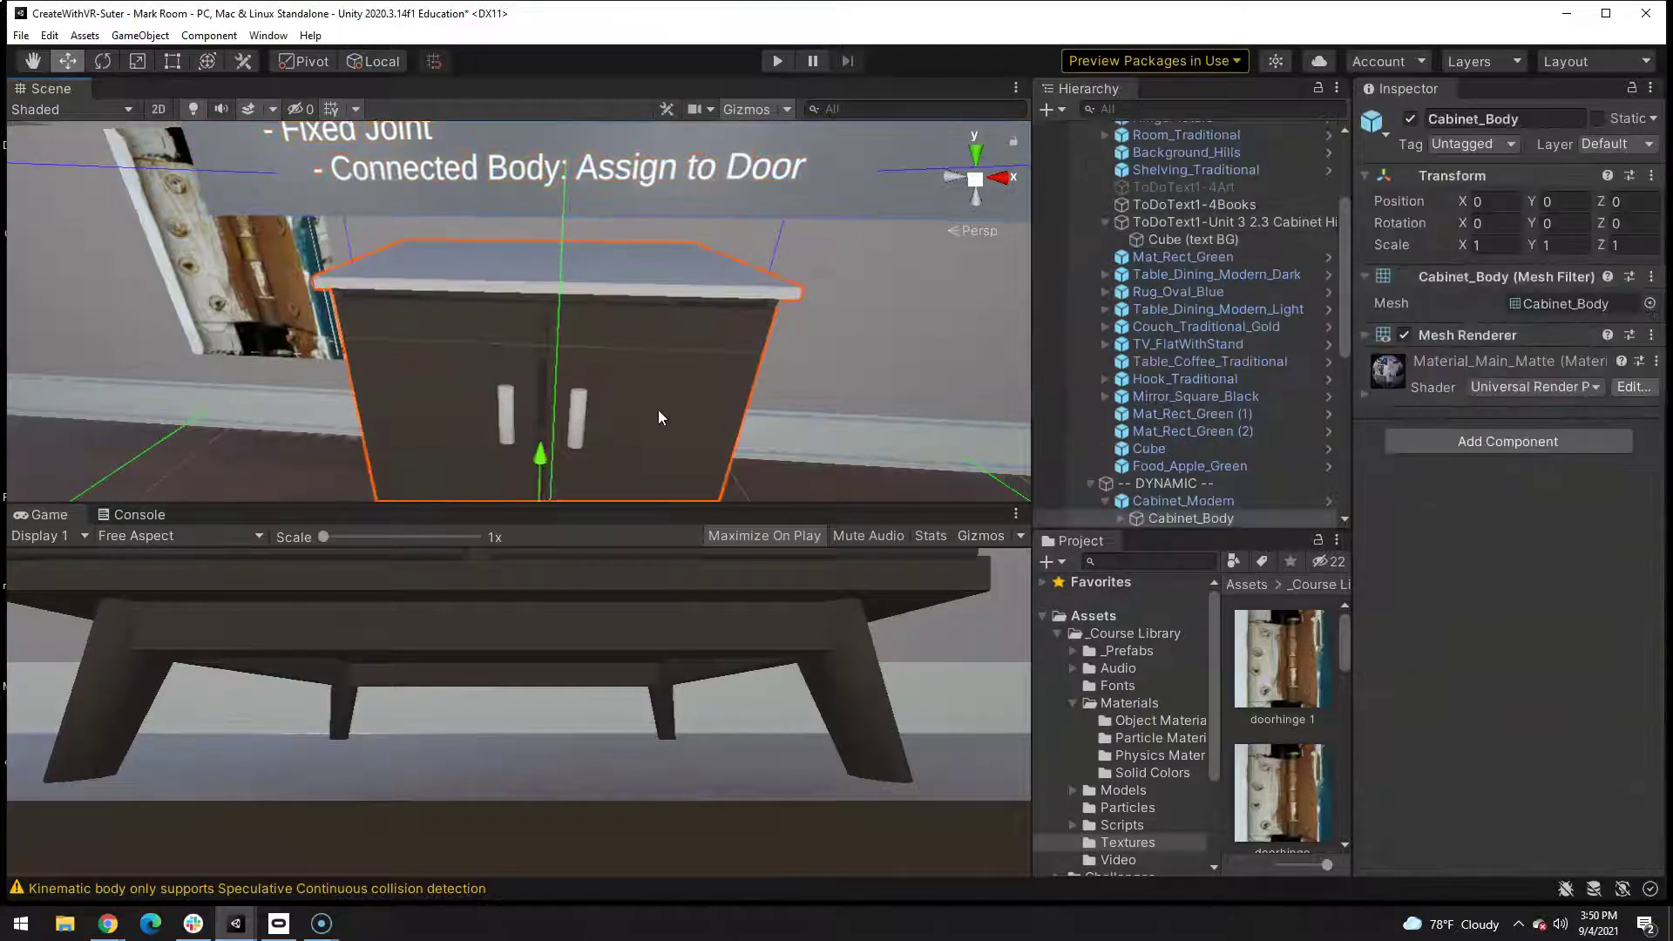
scroll(1151, 409, down, 1)
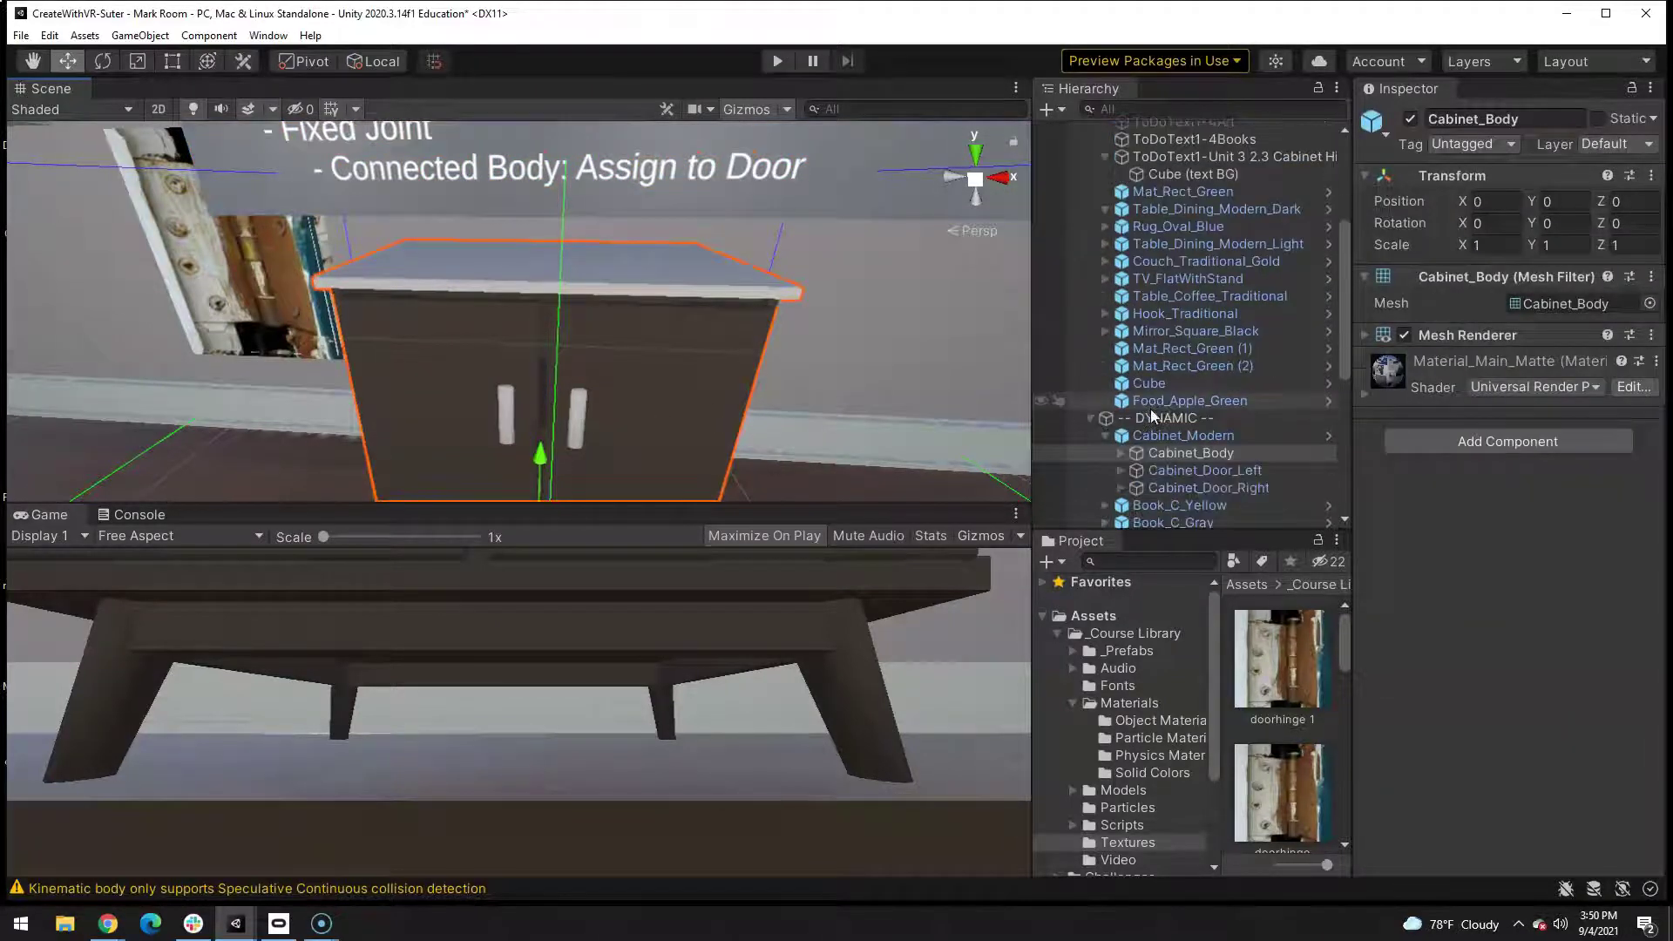
click(1145, 486)
click(1123, 490)
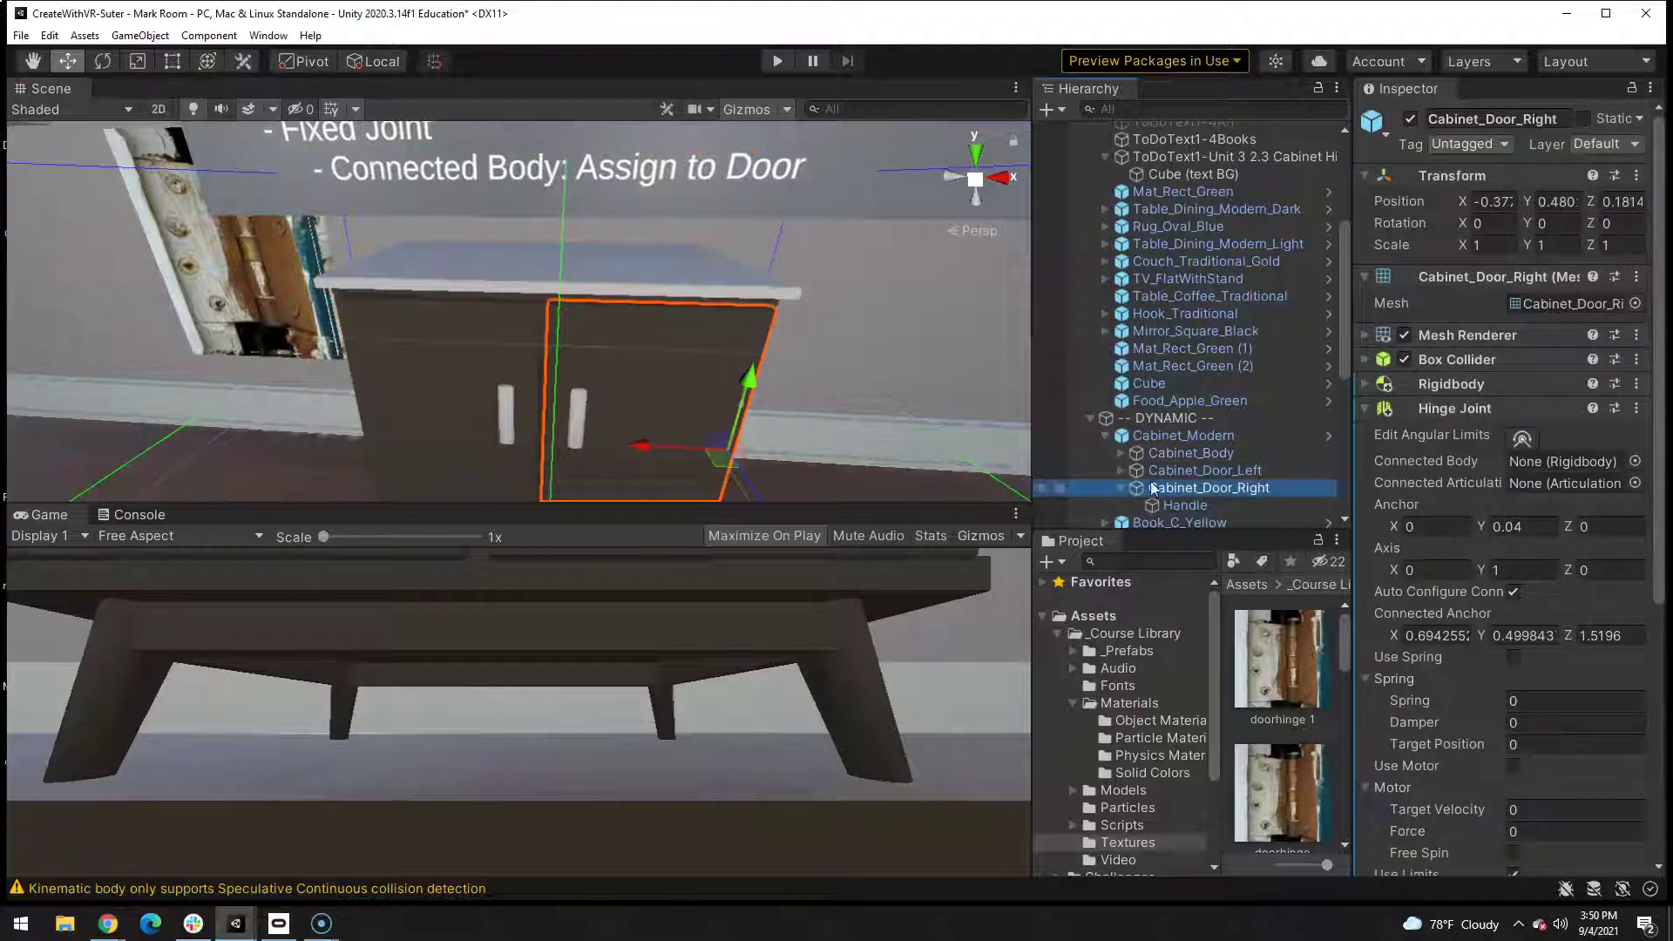
scroll(1150, 481, down, 1)
click(1162, 443)
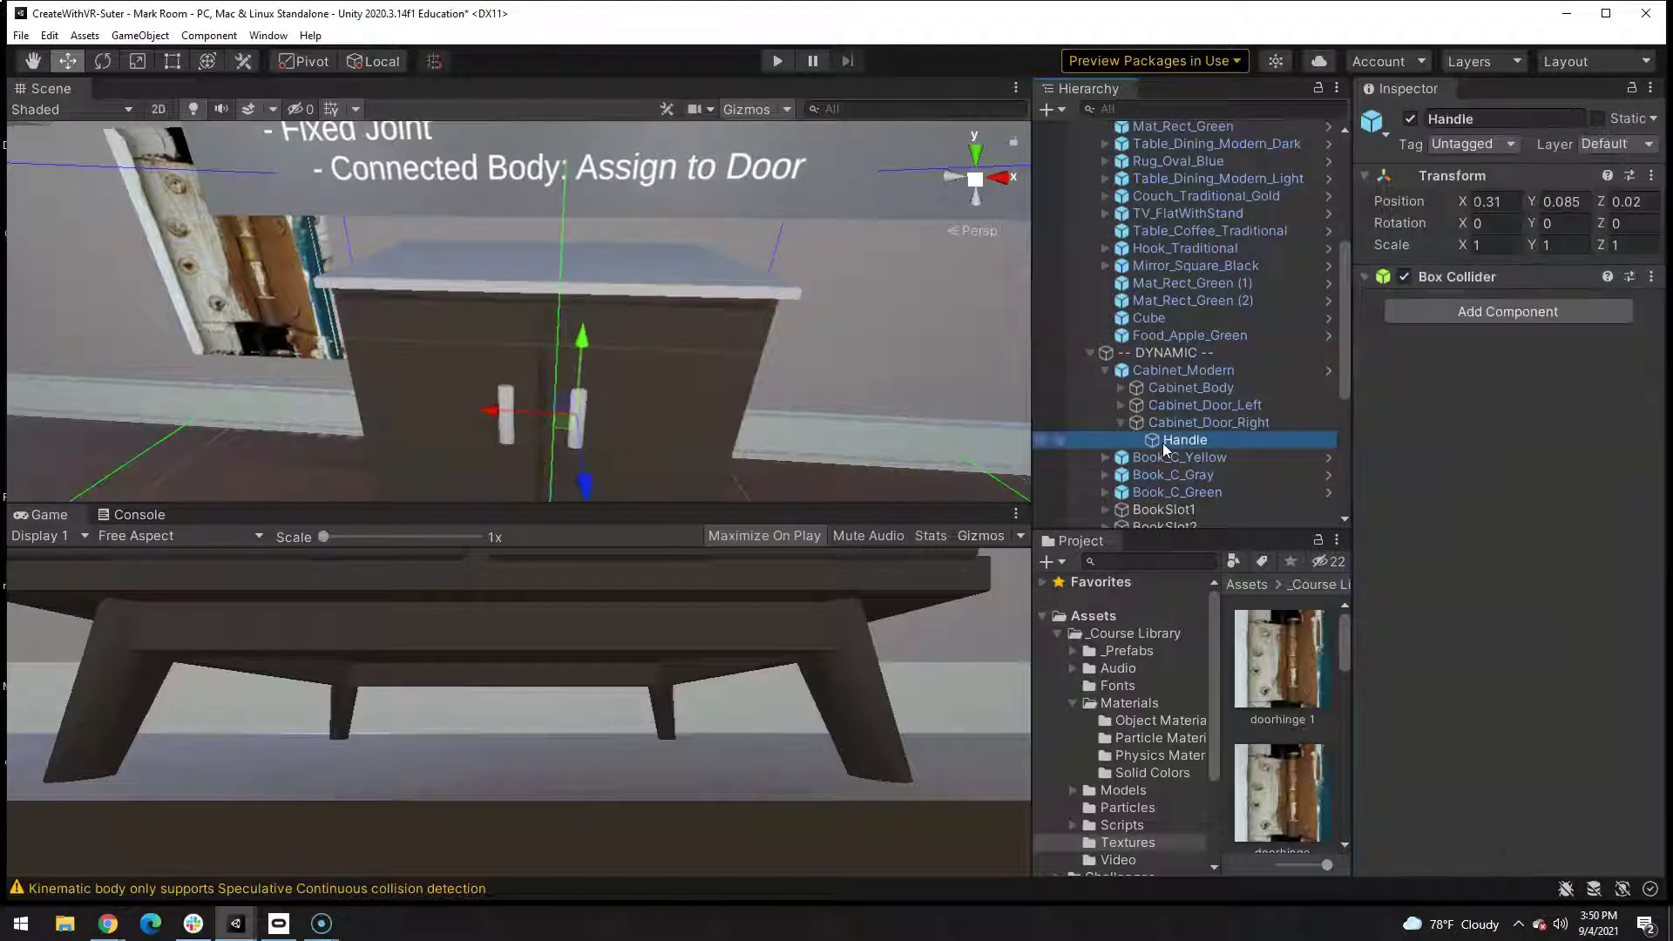
Step: Add an XR Grab Interactable to the Handle, which also adds a Rigidbody
click(1441, 315)
text(grab)
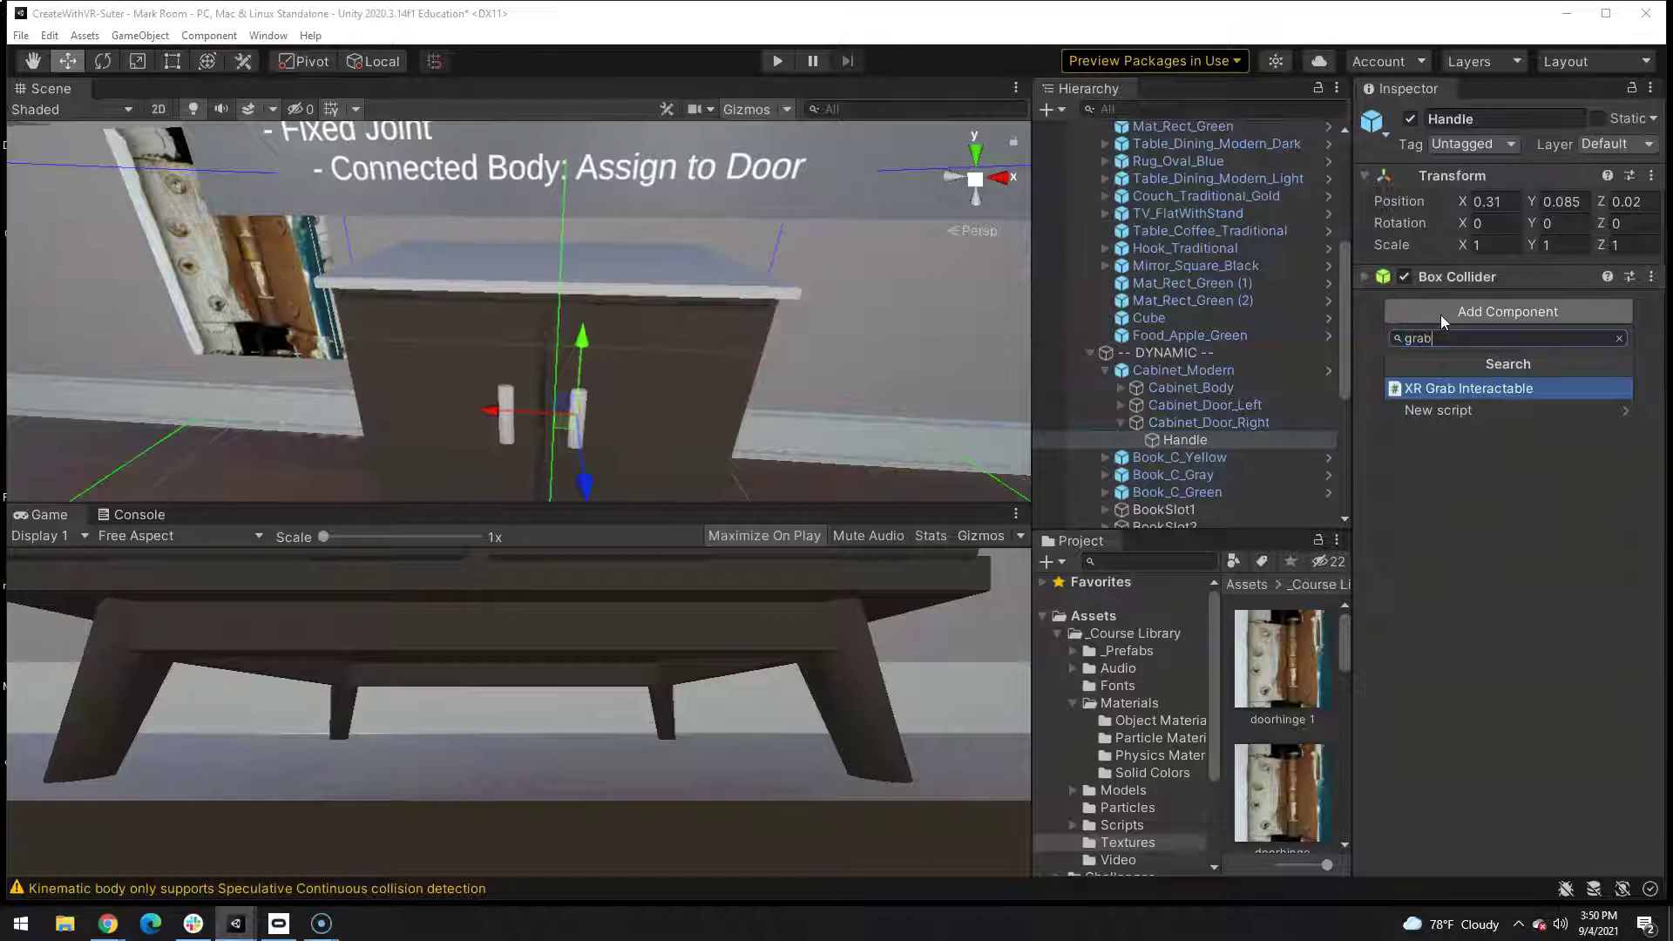
key(Return)
mouse_move(844, 281)
right_down()
mouse_move(717, 133)
mouse_move(458, 262)
right_up()
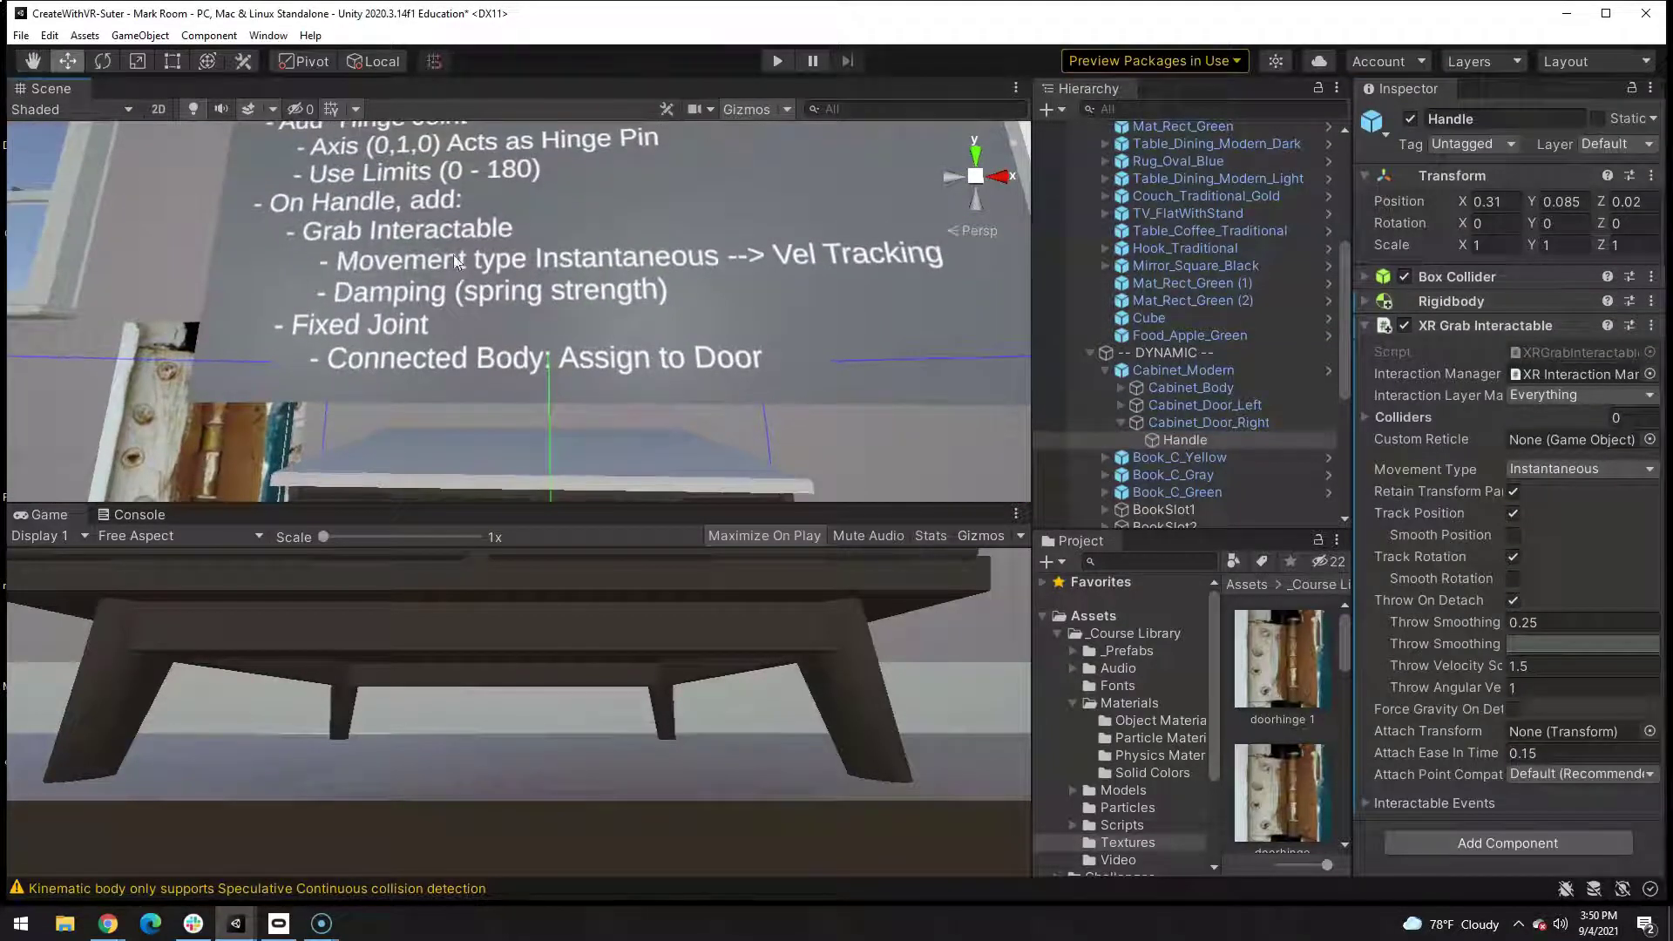
right_drag(569, 257, 565, 341)
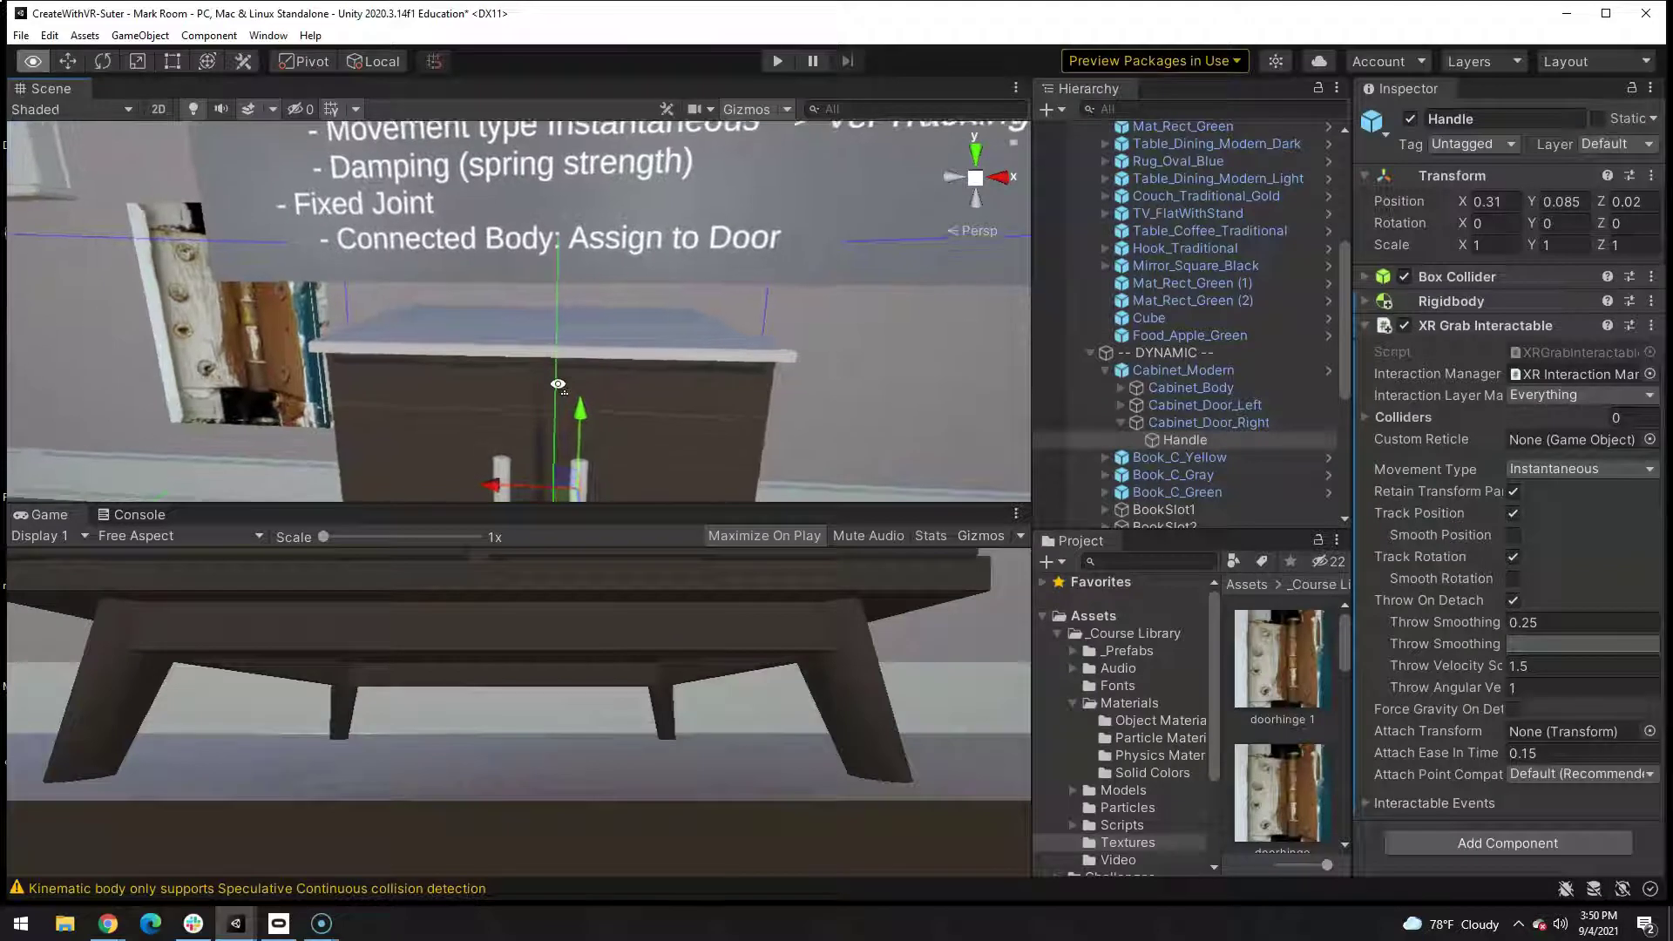
right_drag(565, 341, 894, 452)
Step: Add a Fixed Joint to the Handle with Cabinet_Door_Right as its Connected Body
click(1368, 326)
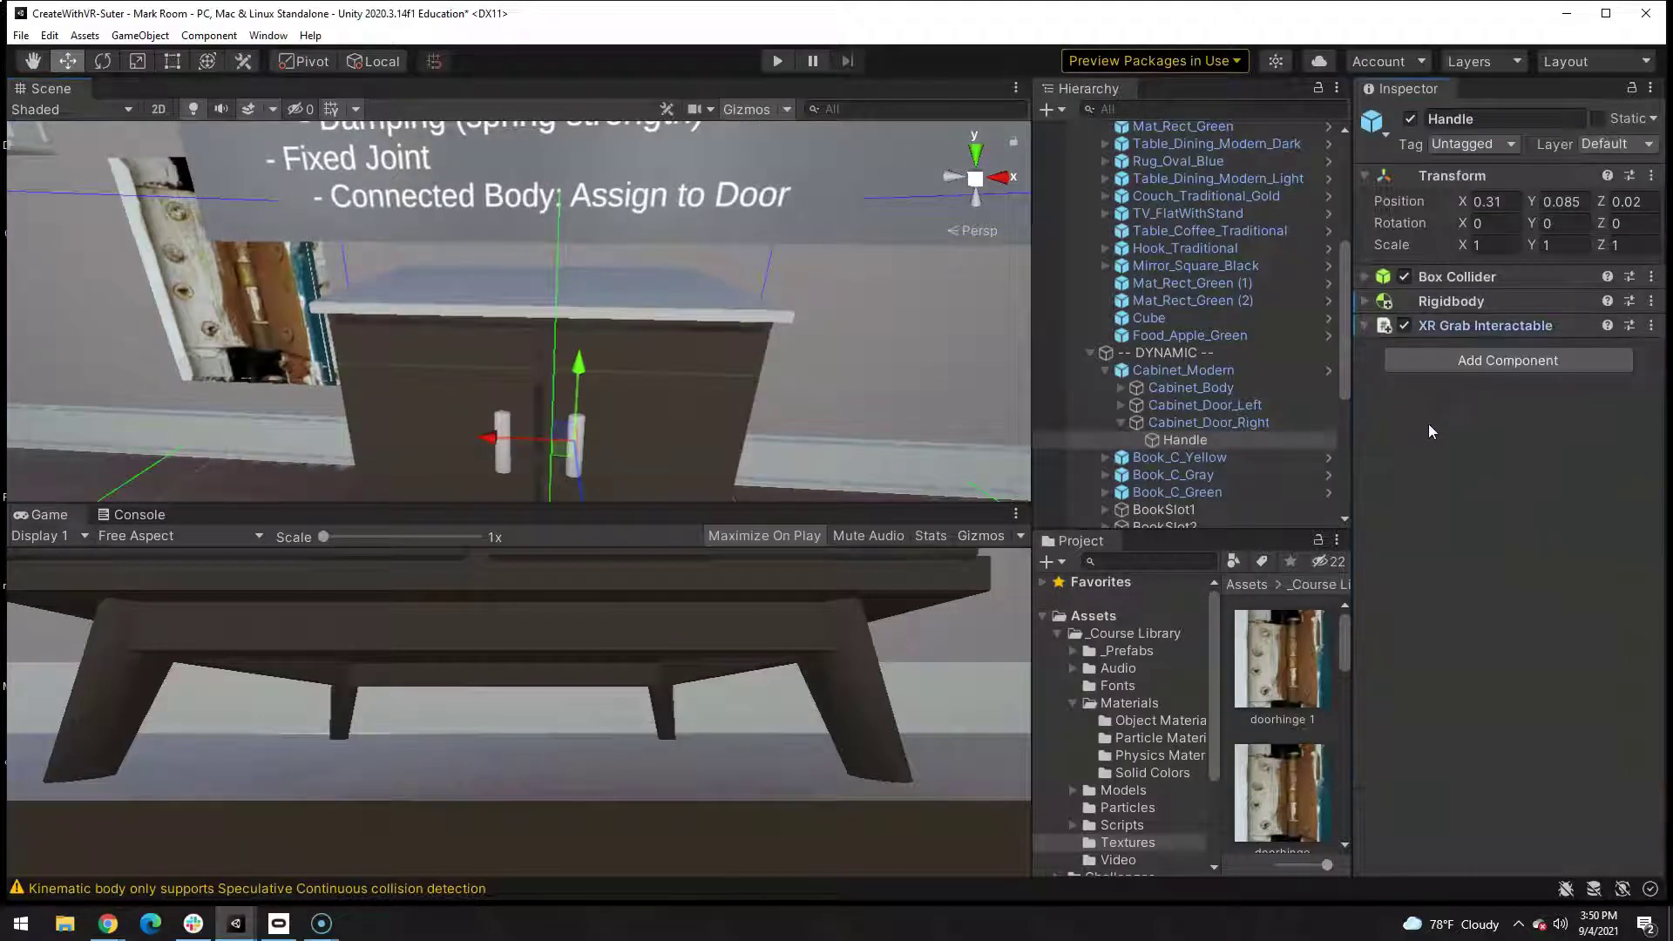
click(1455, 362)
text(fix)
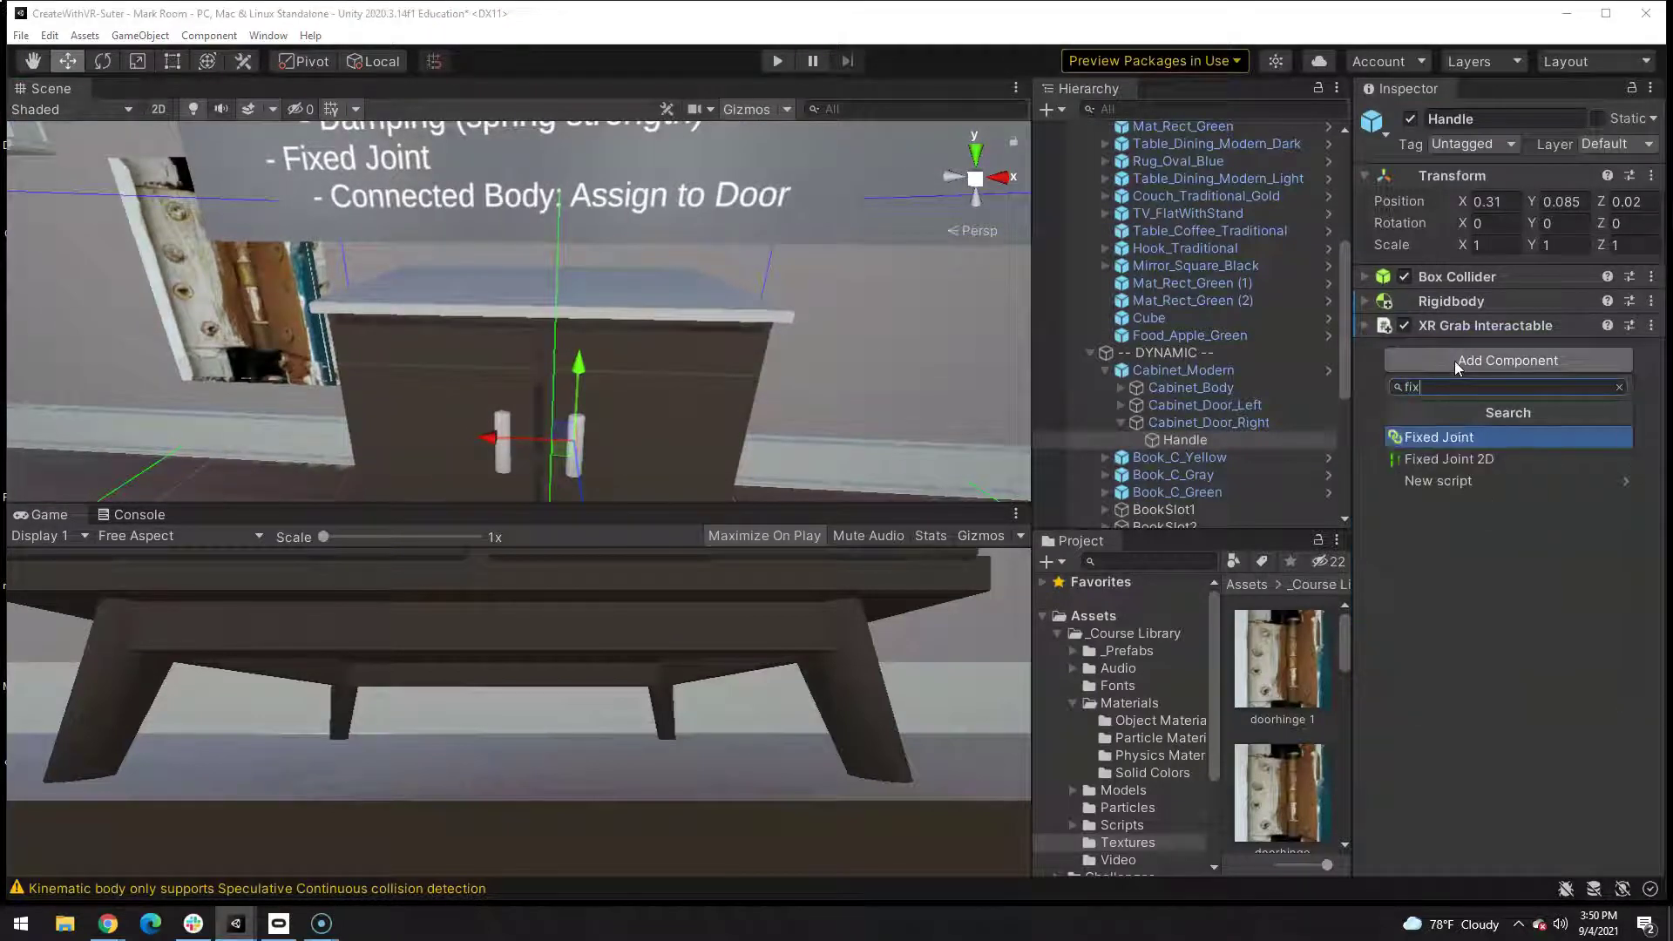
key(Return)
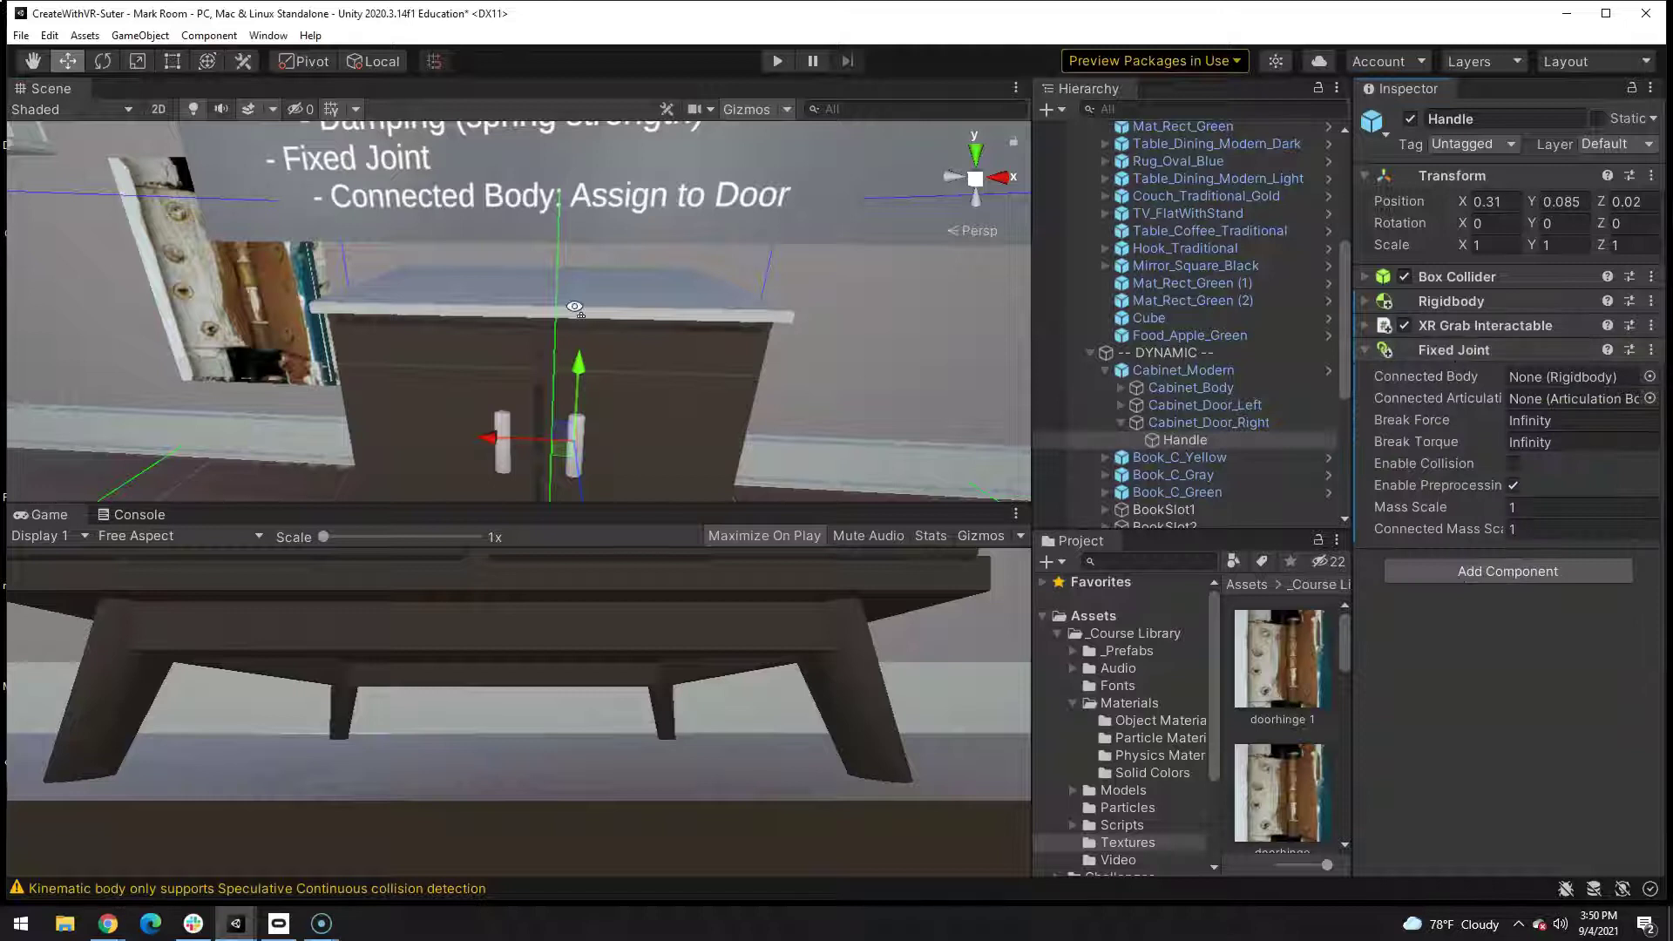
right_drag(574, 307, 583, 384)
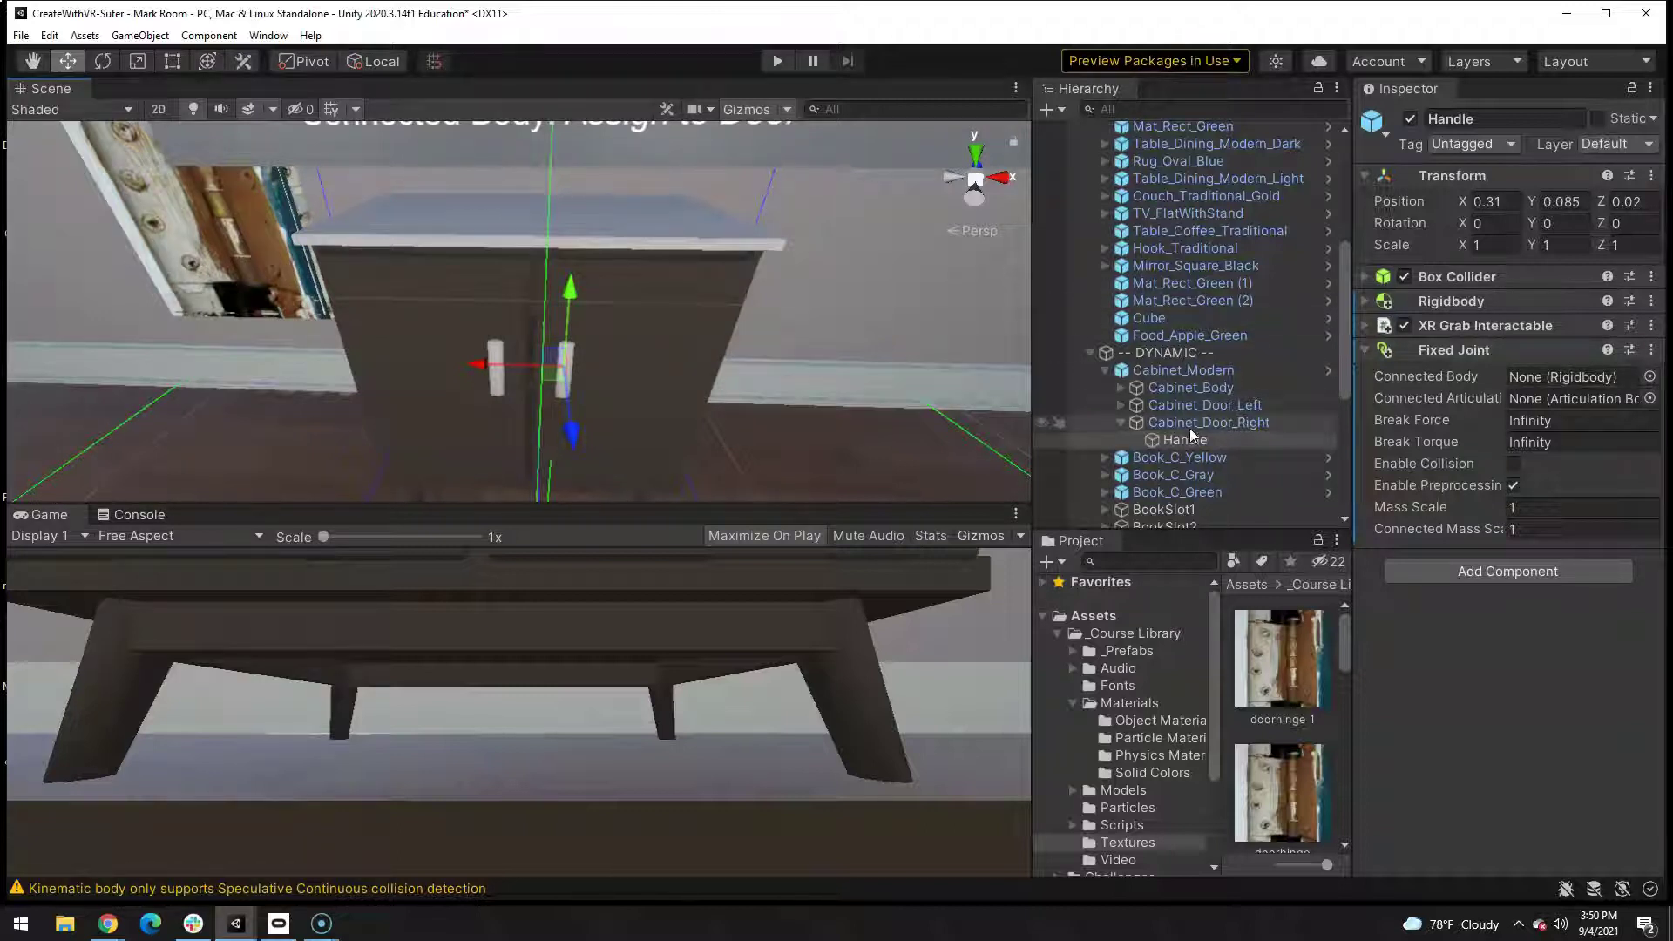
drag(1191, 422, 1526, 372)
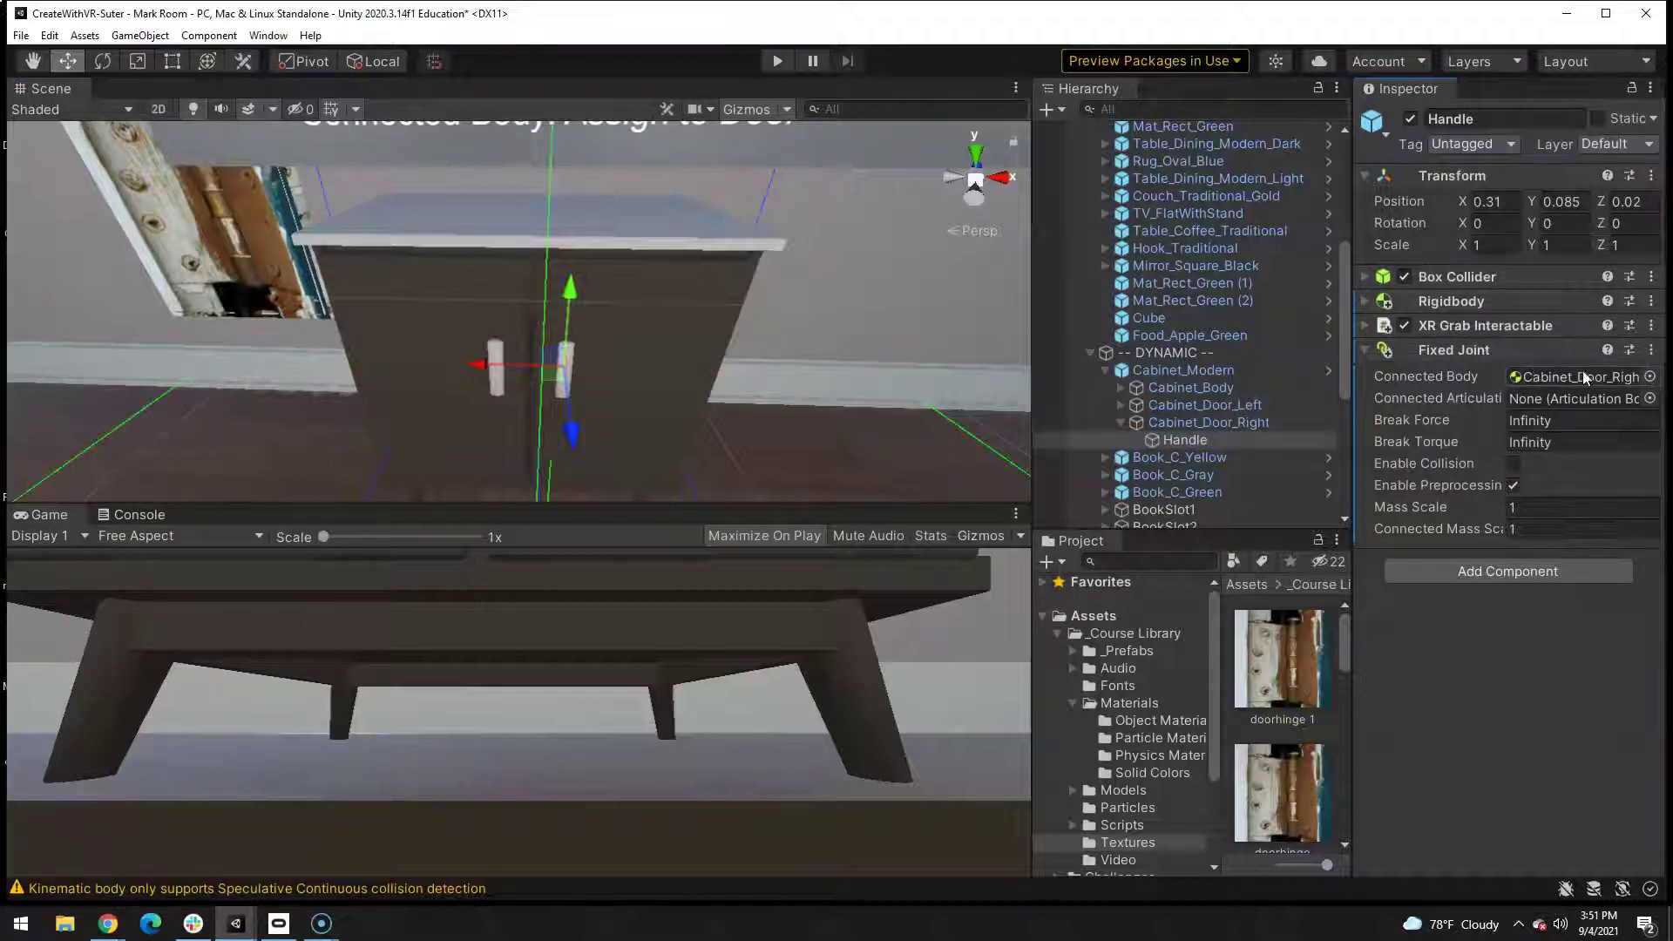
click(1361, 346)
click(1365, 324)
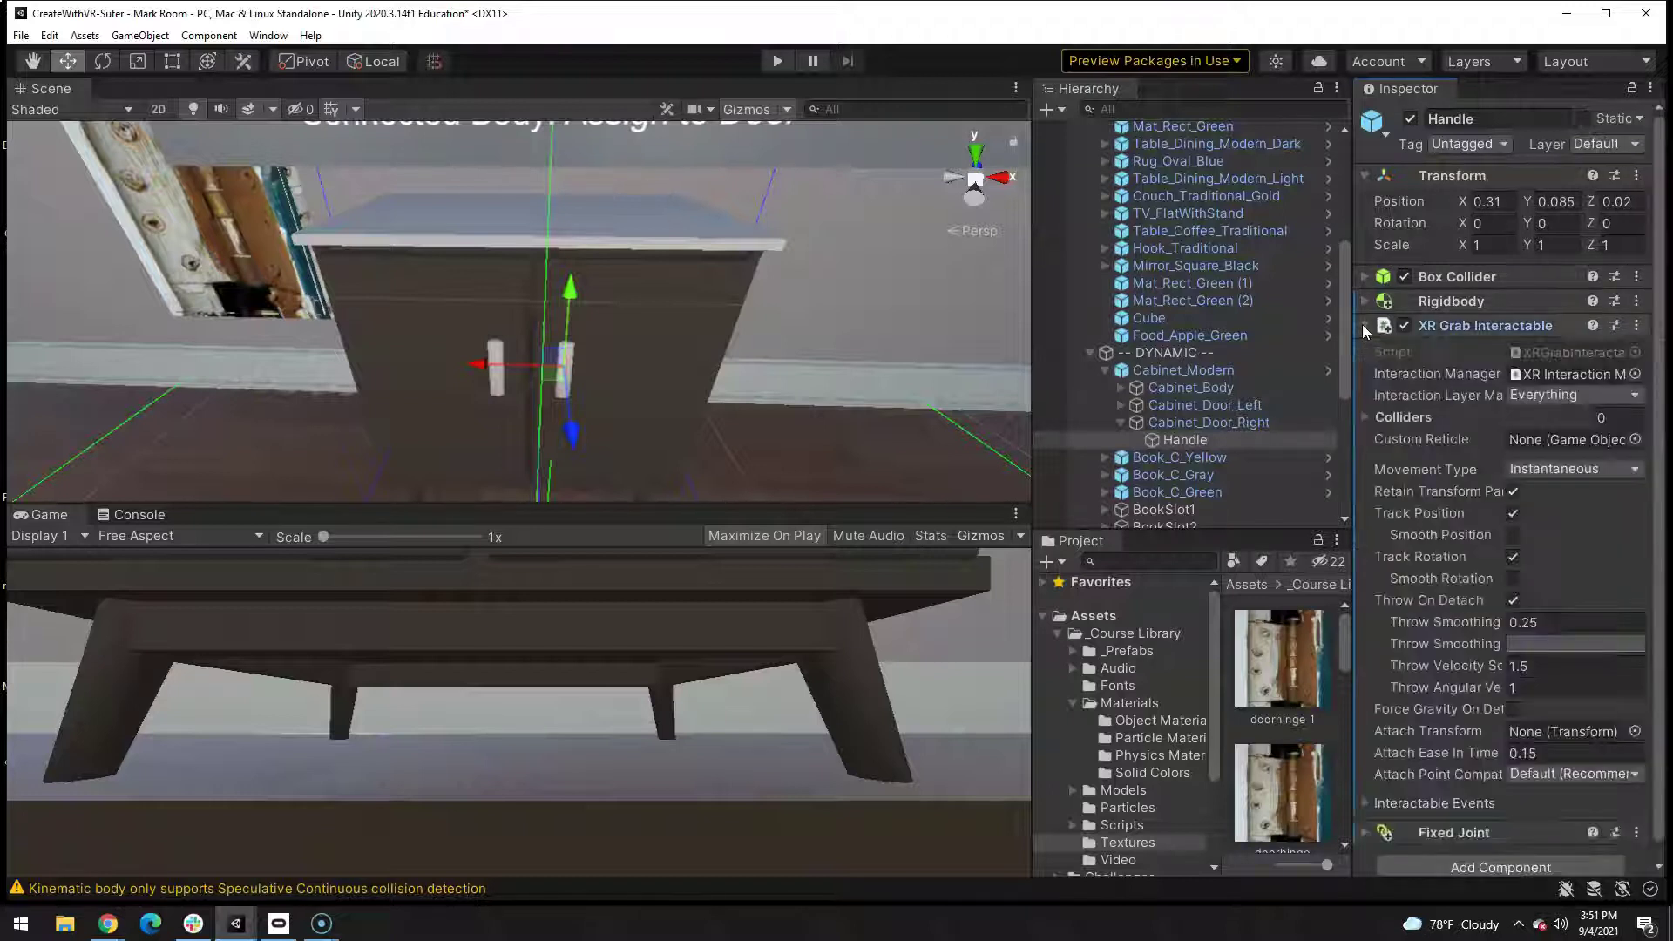
click(777, 64)
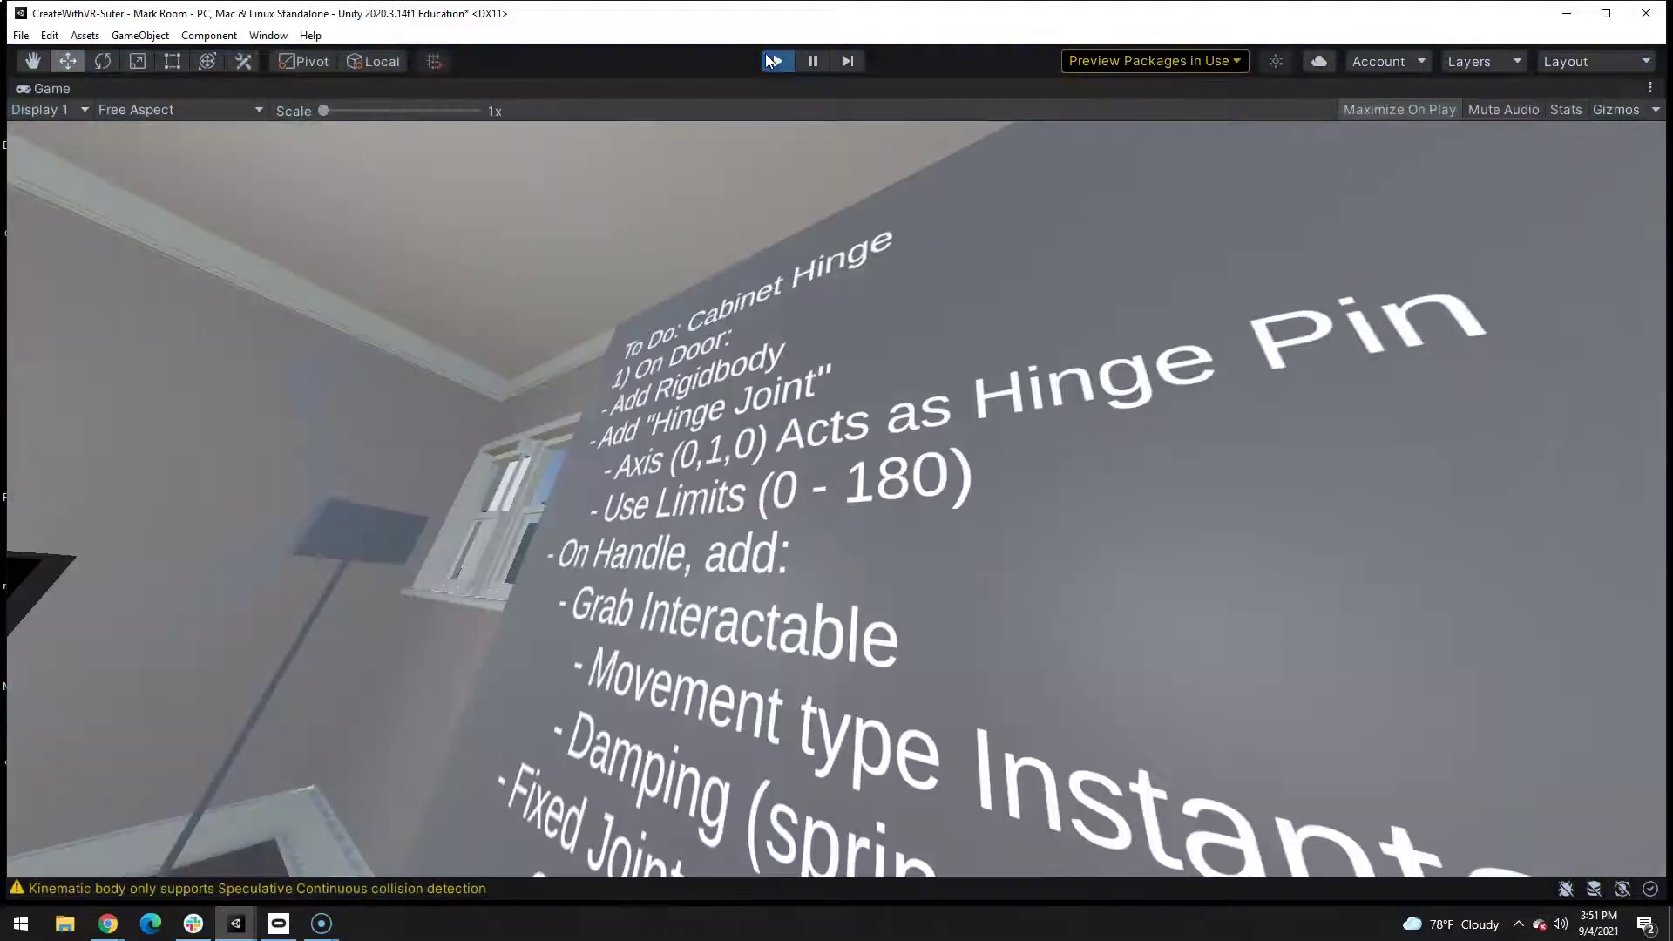
Step: Stop Play mode and set the Handle's XR Grab Movement Type to Velocity Tracking
click(778, 61)
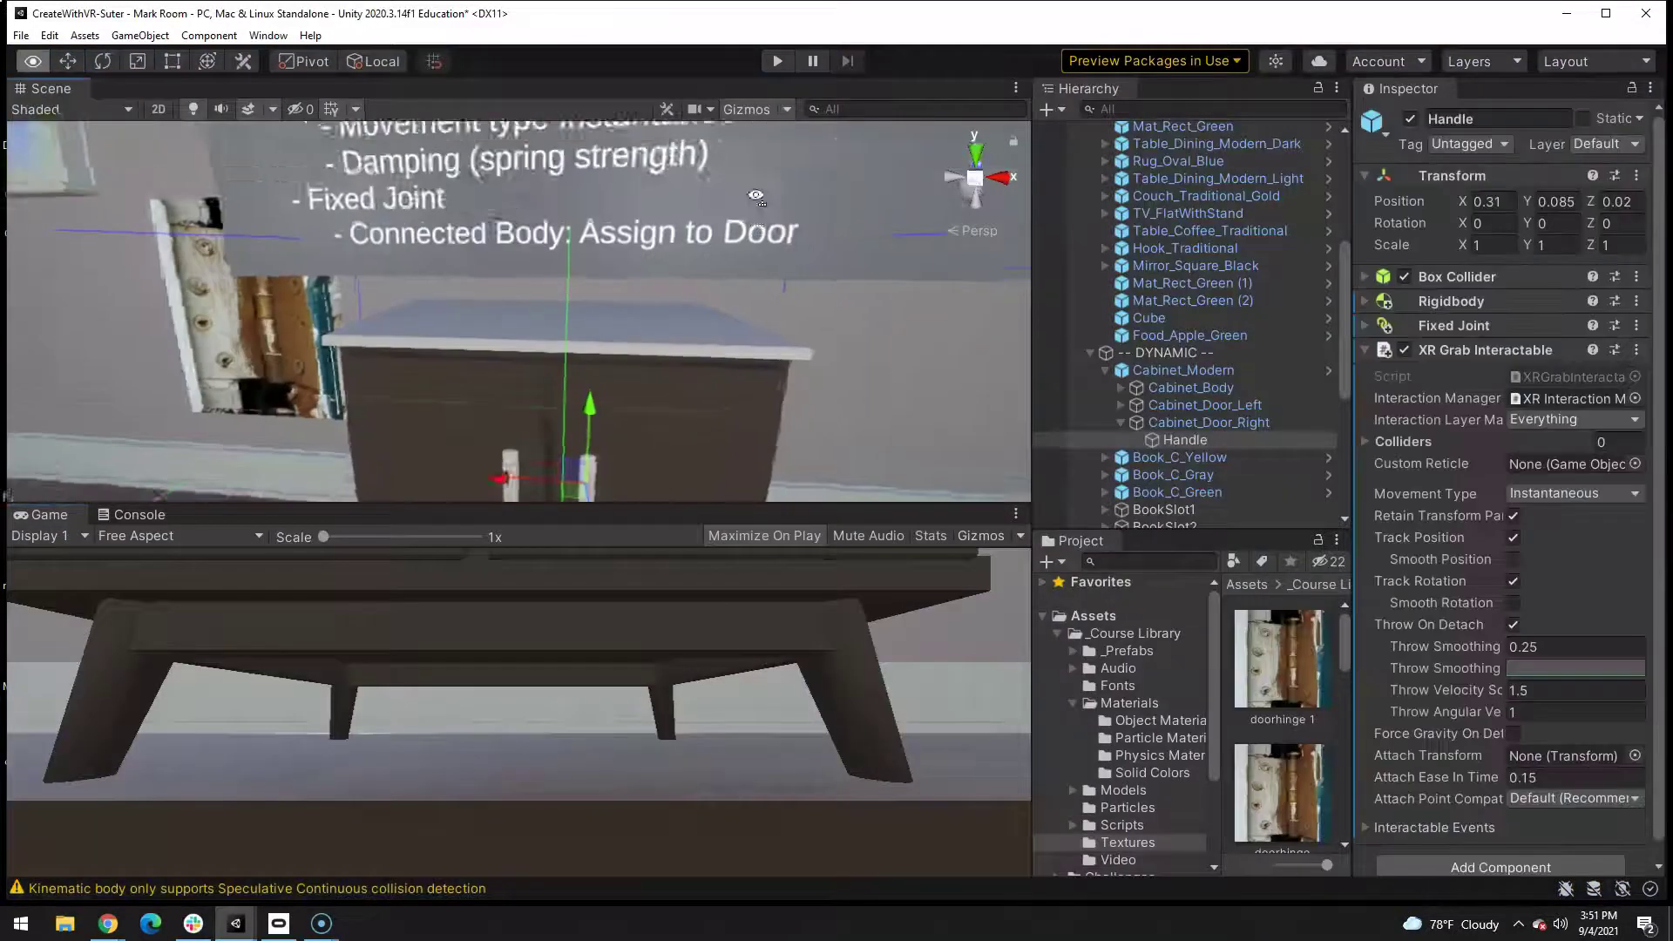
right_drag(756, 196, 458, 261)
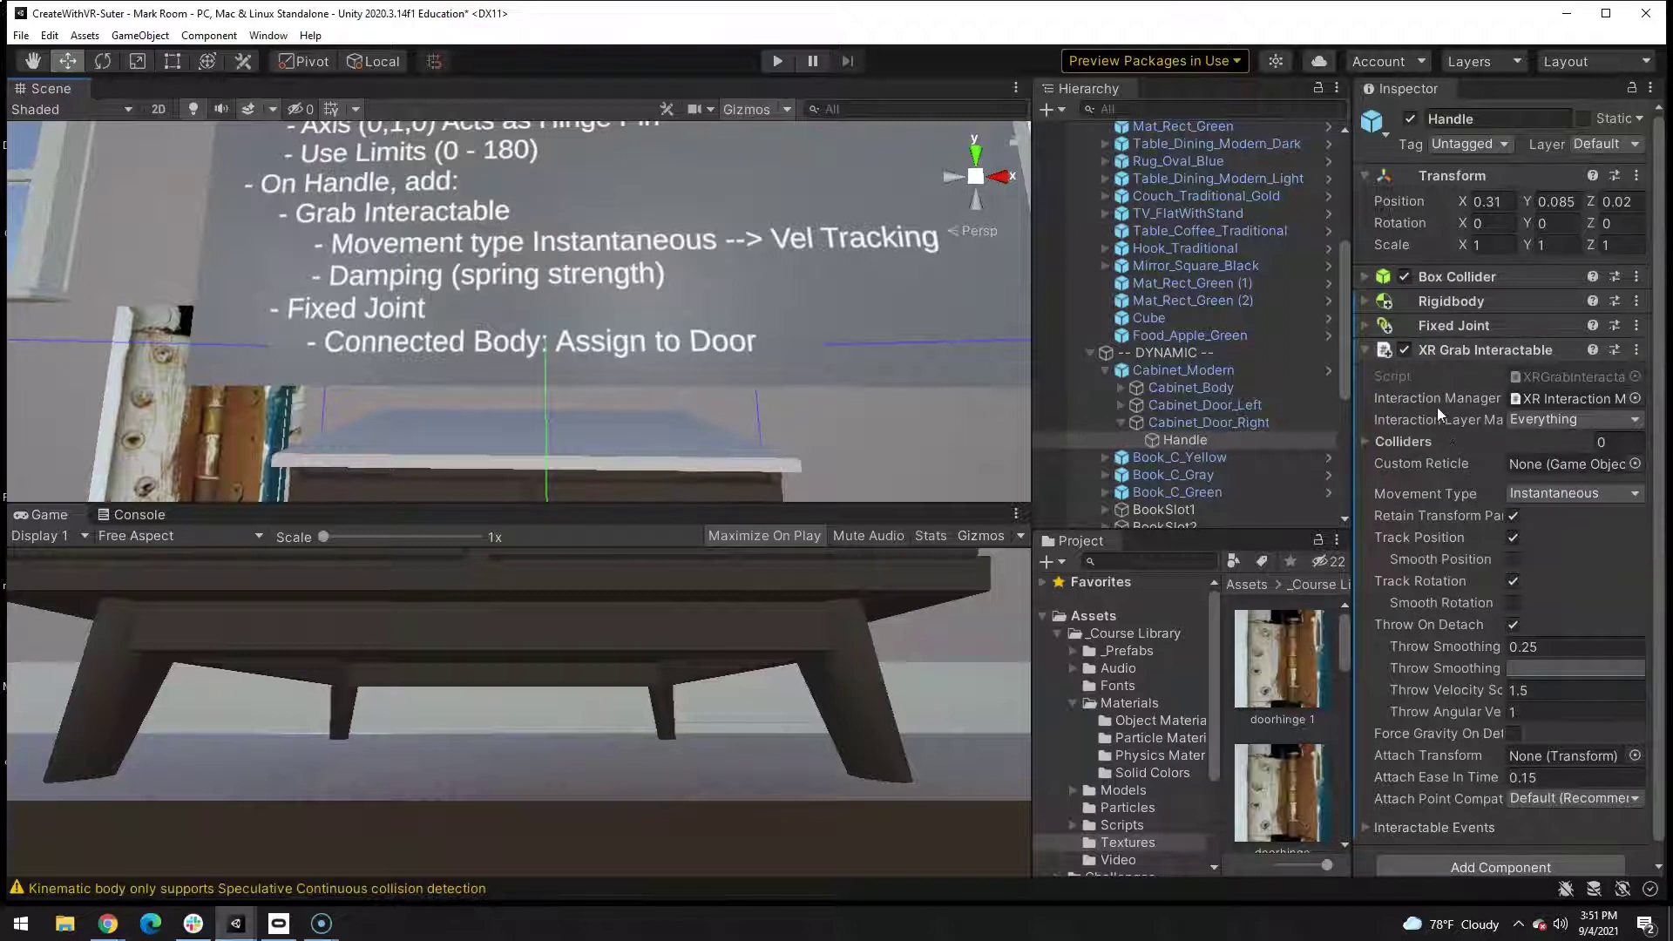
click(1521, 495)
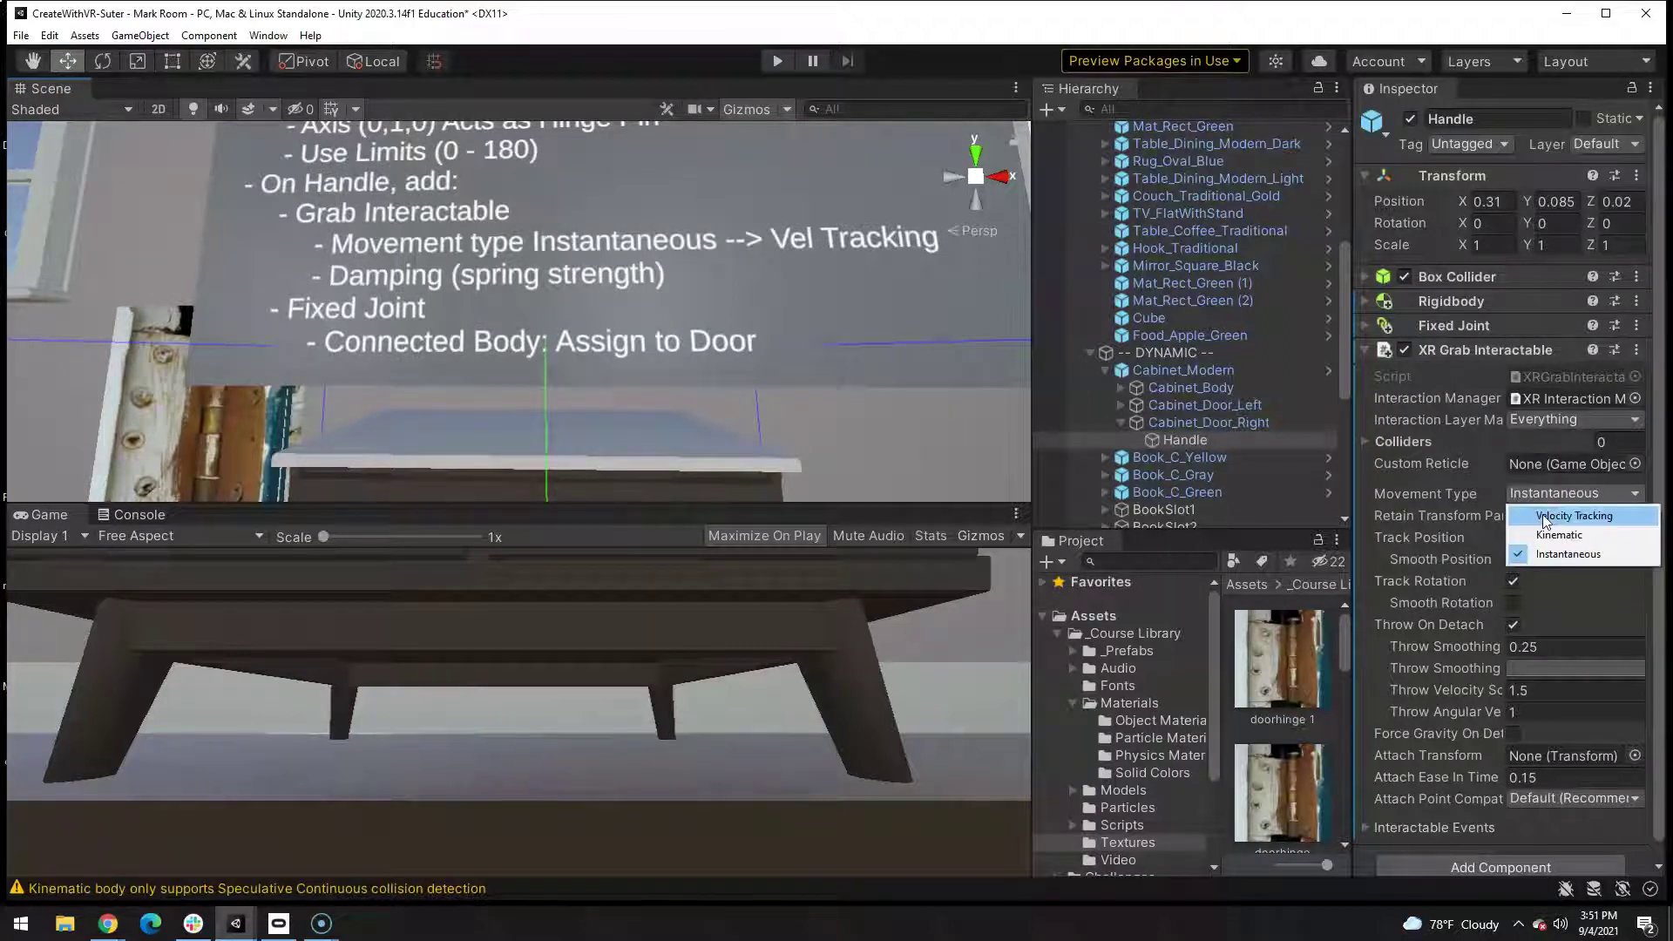
click(1545, 518)
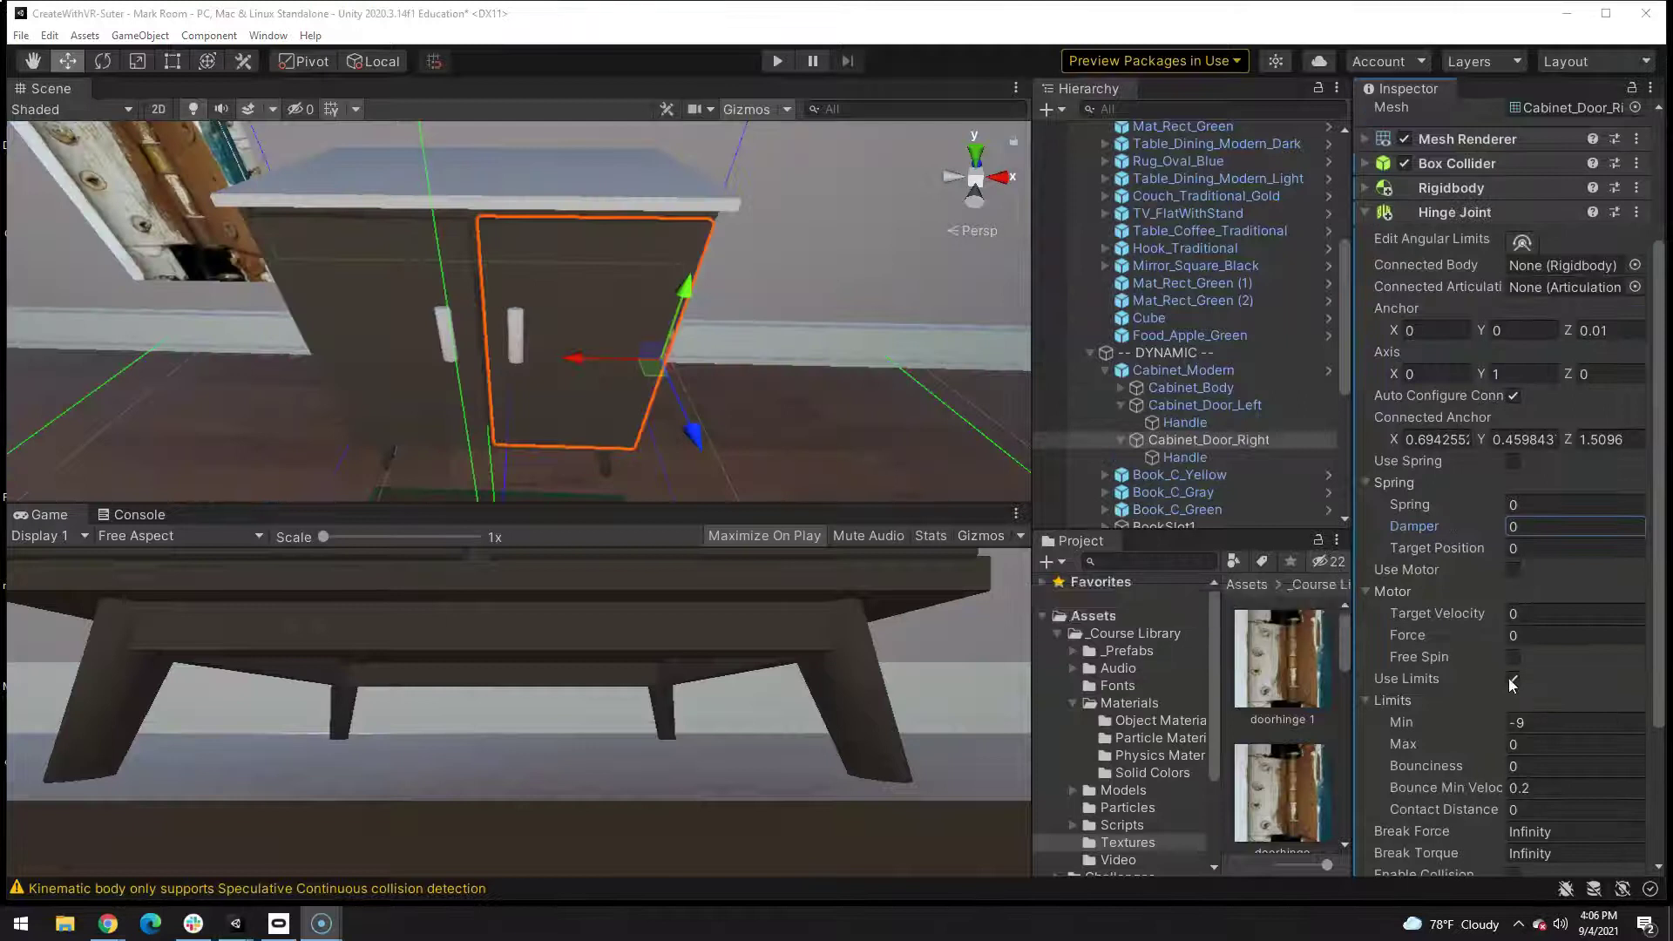
Step: Show the hinge's angular limits and set Limits Min to -180 and Max to 0
click(1522, 243)
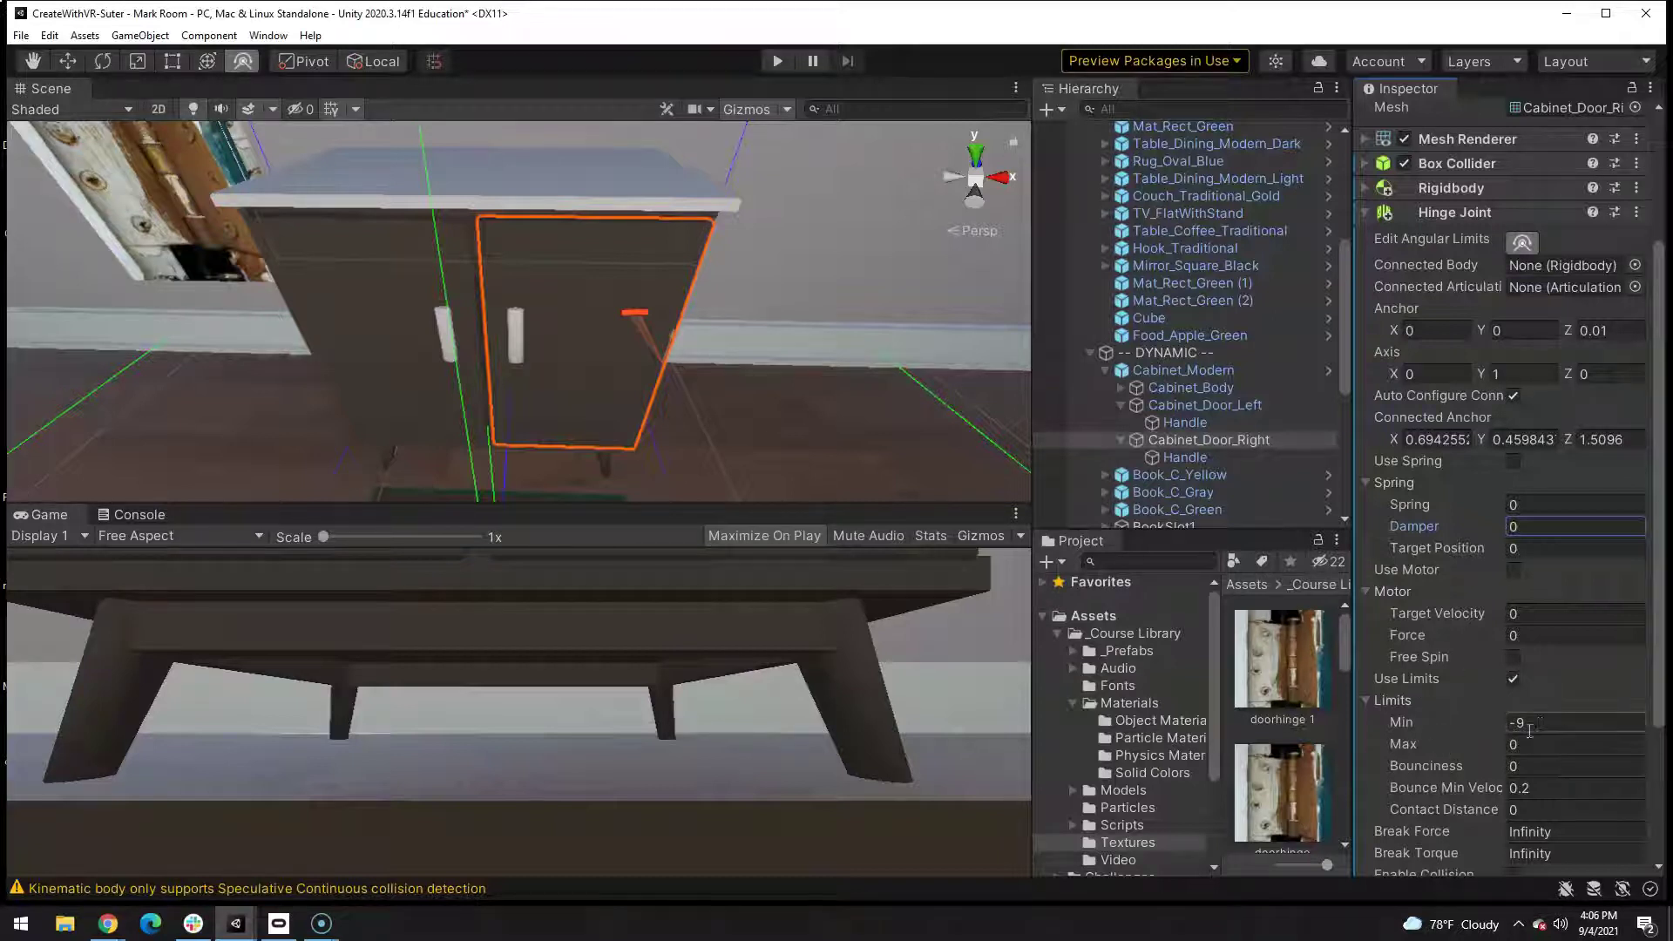
click(1500, 719)
text(-)
text(180)
key(Tab)
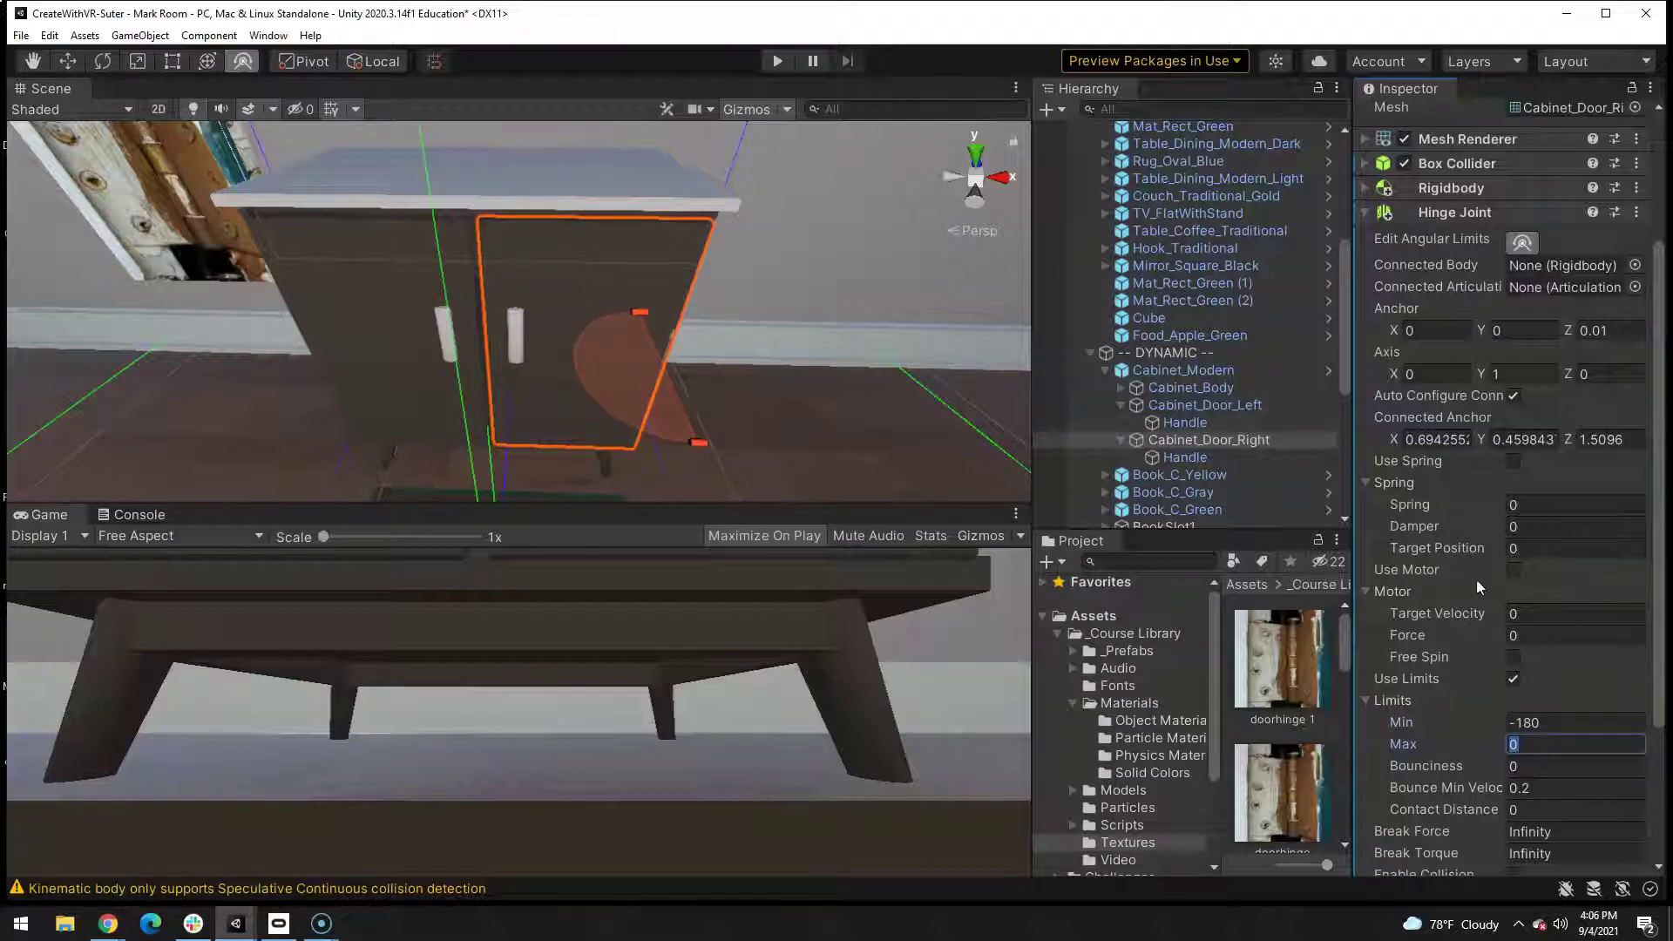
key(Return)
Step: Set the hinge spring Damper to 1 and enter Play mode to test the door
click(1532, 527)
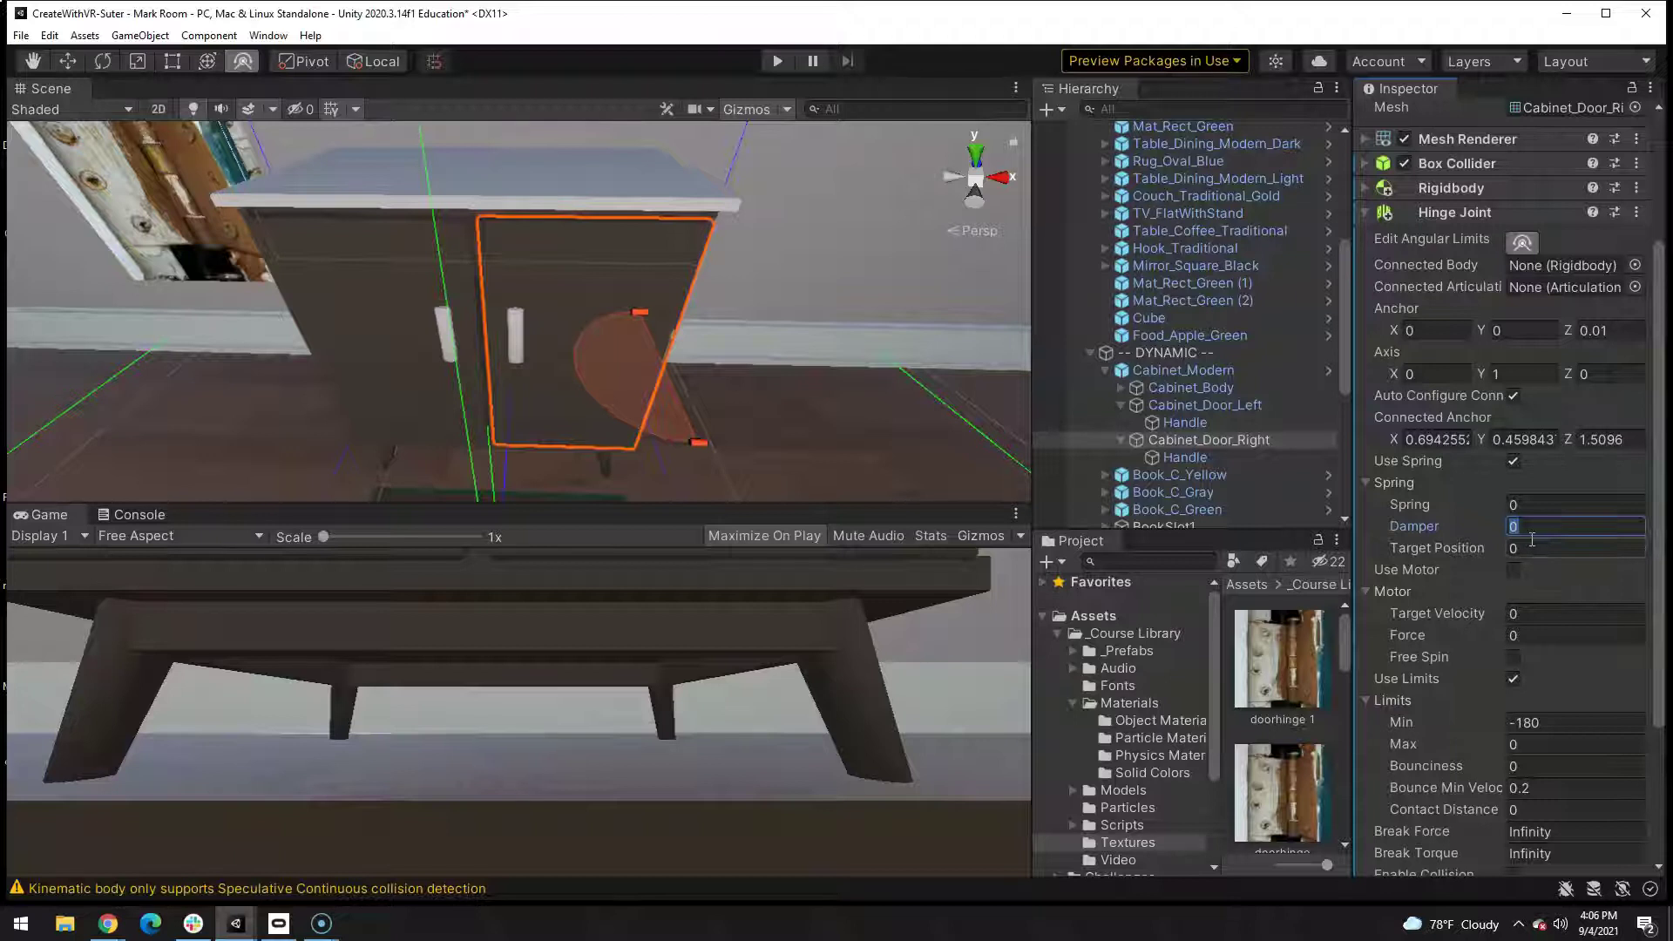
text(1)
click(776, 64)
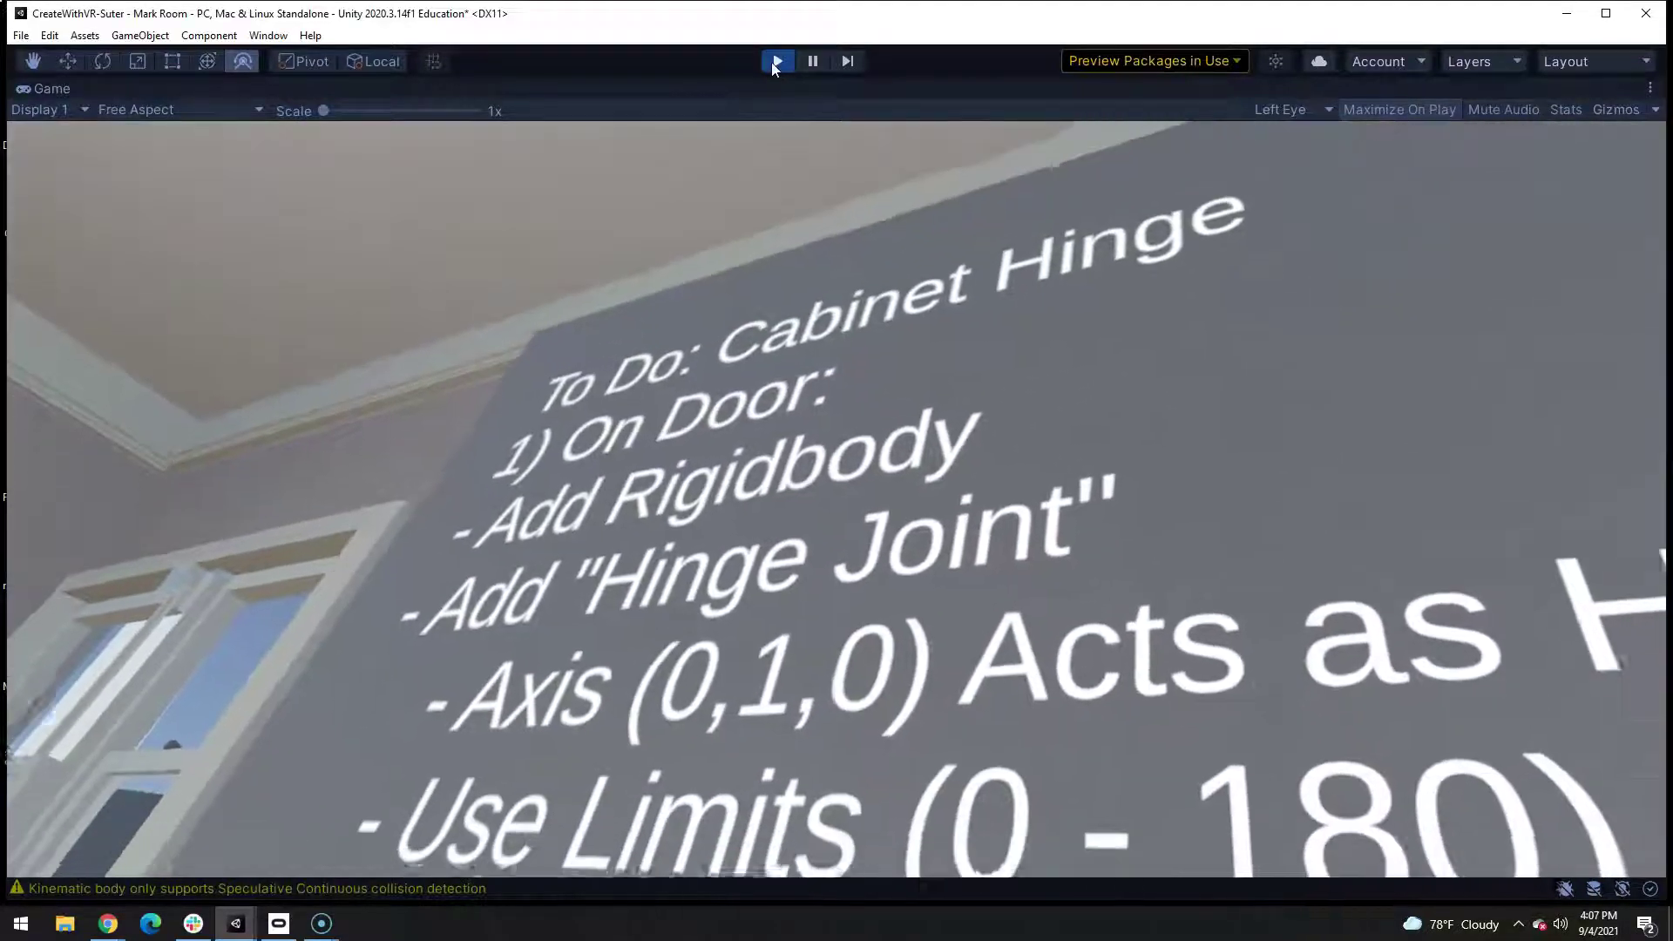
Step: Stop Play mode and orbit the Scene view up to the sign above the cabinet
click(777, 62)
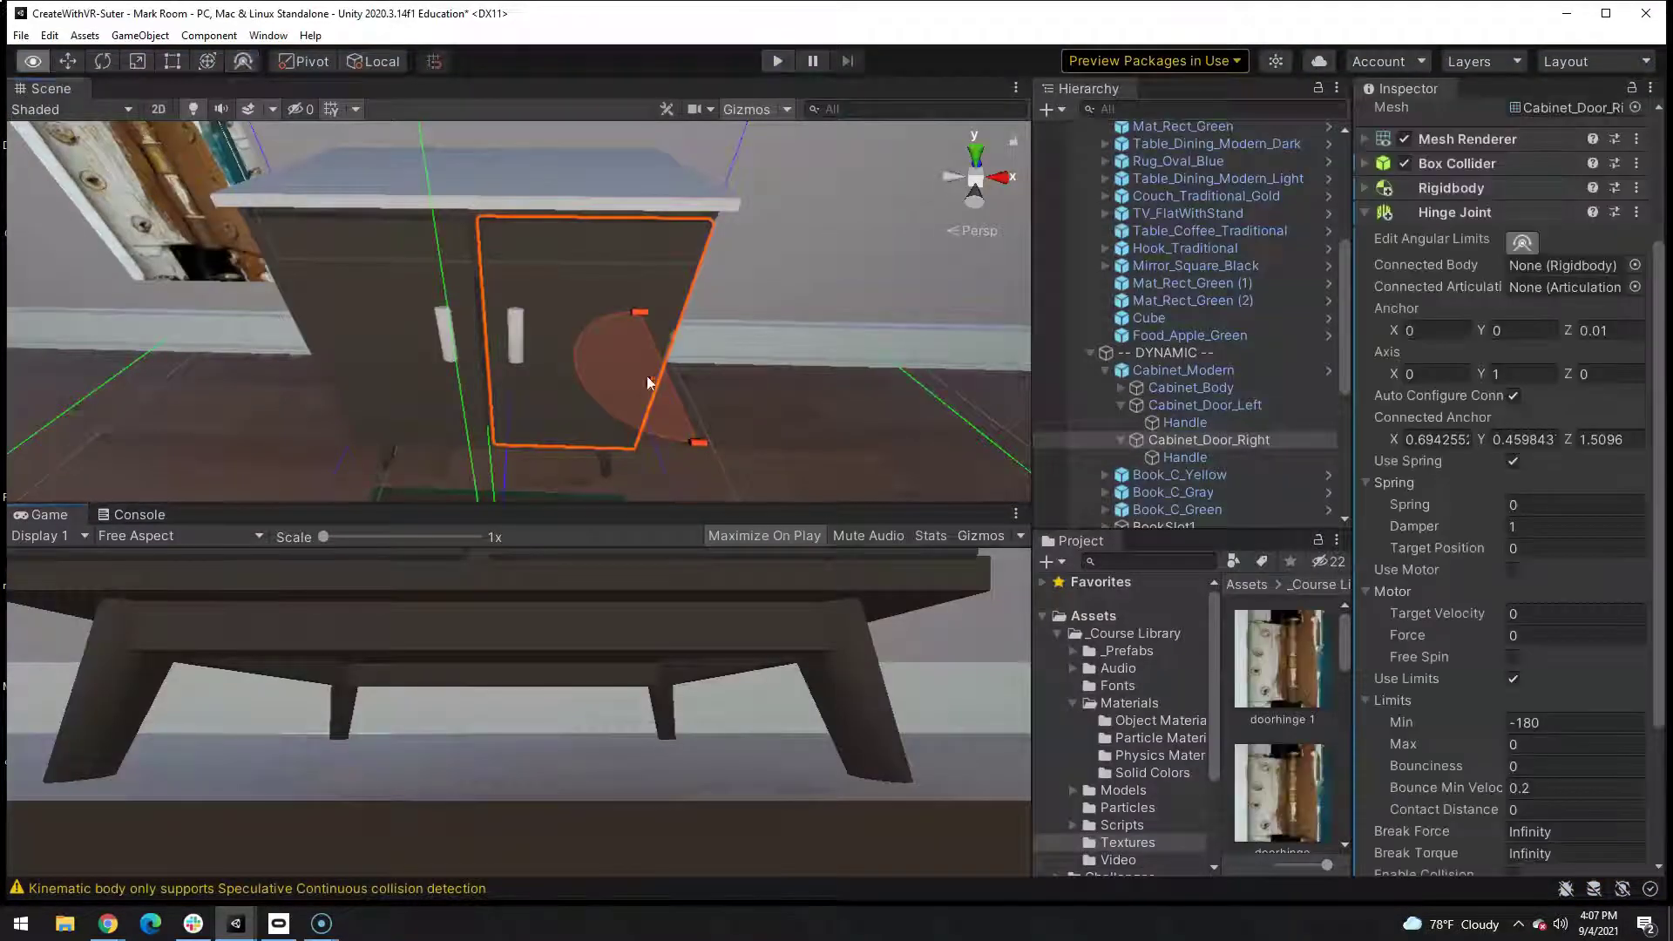
alt+drag(648, 376, 607, 114)
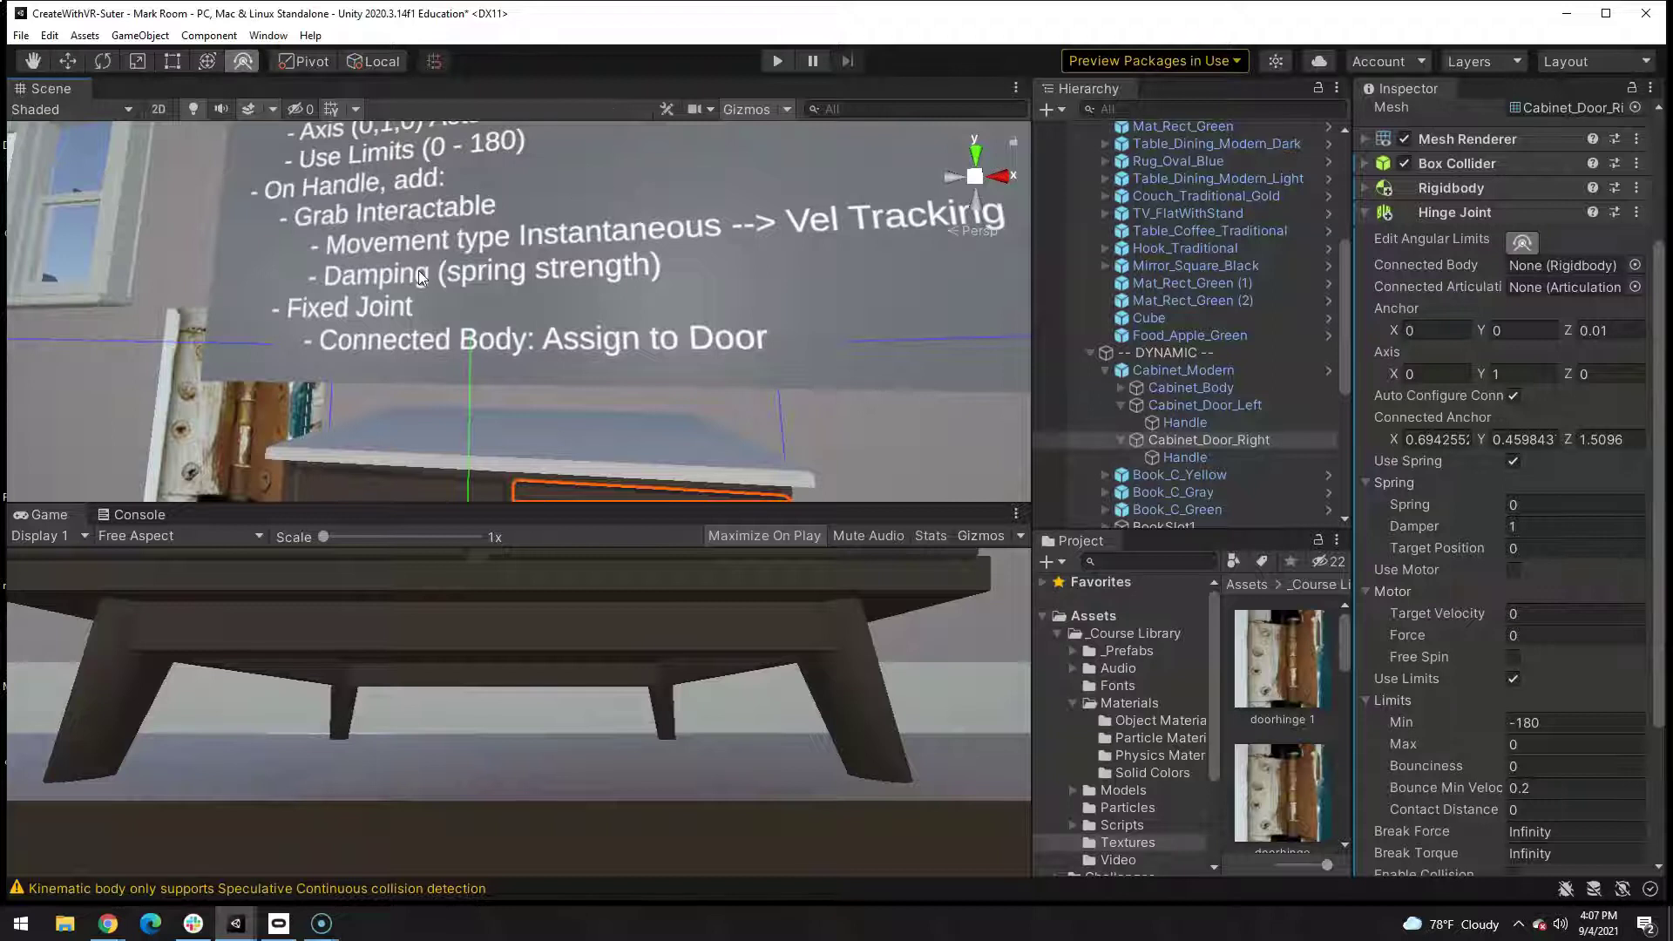
scroll(588, 236, up, 2)
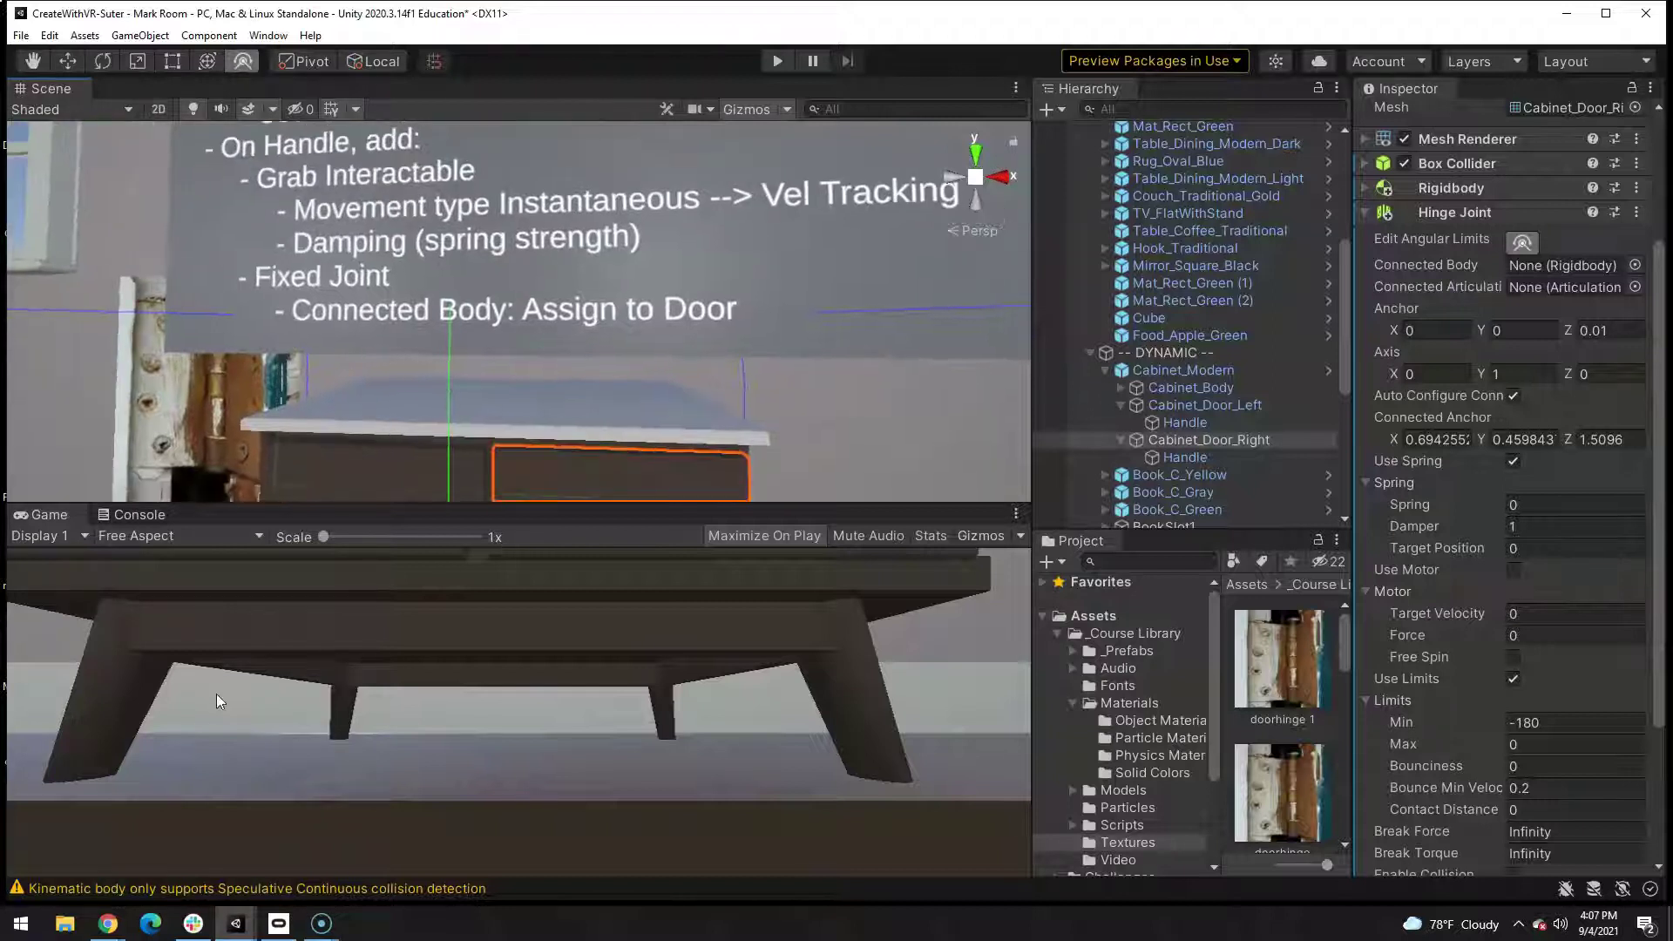